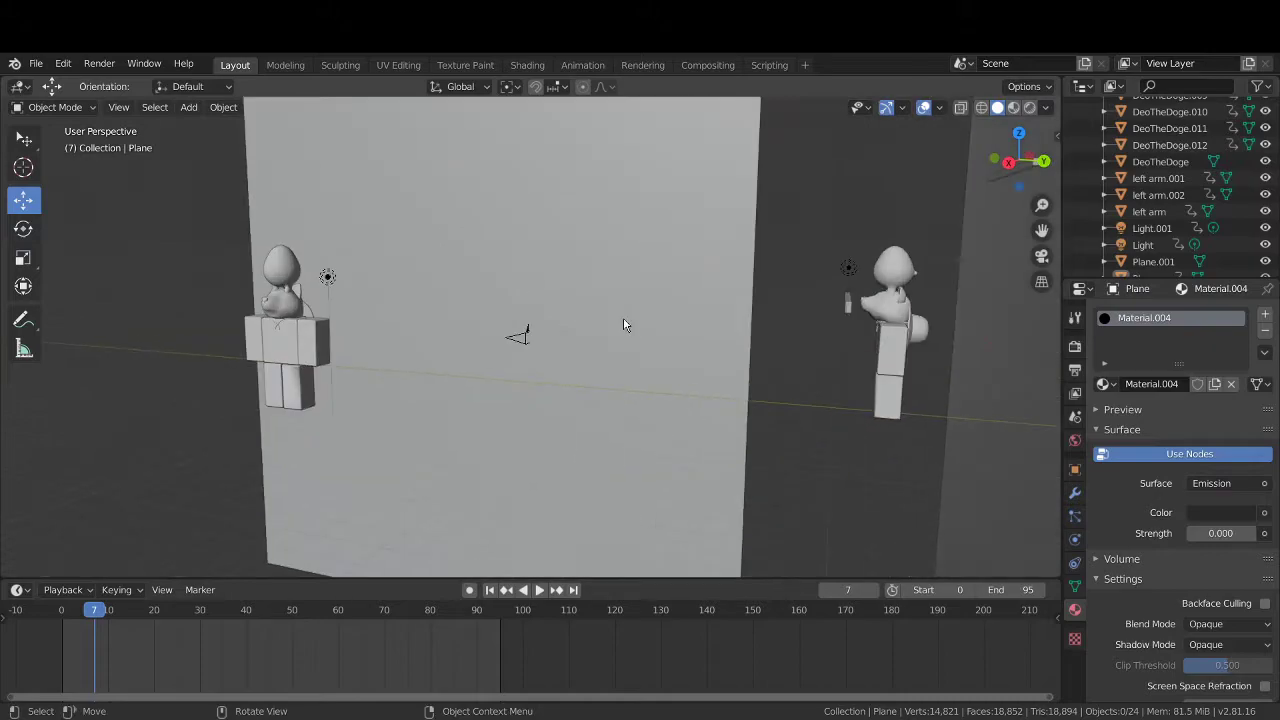
- Add a cube mesh and move it clear of the characters, near the large upright plane
key("shift+a")
mouse_move(611, 334)
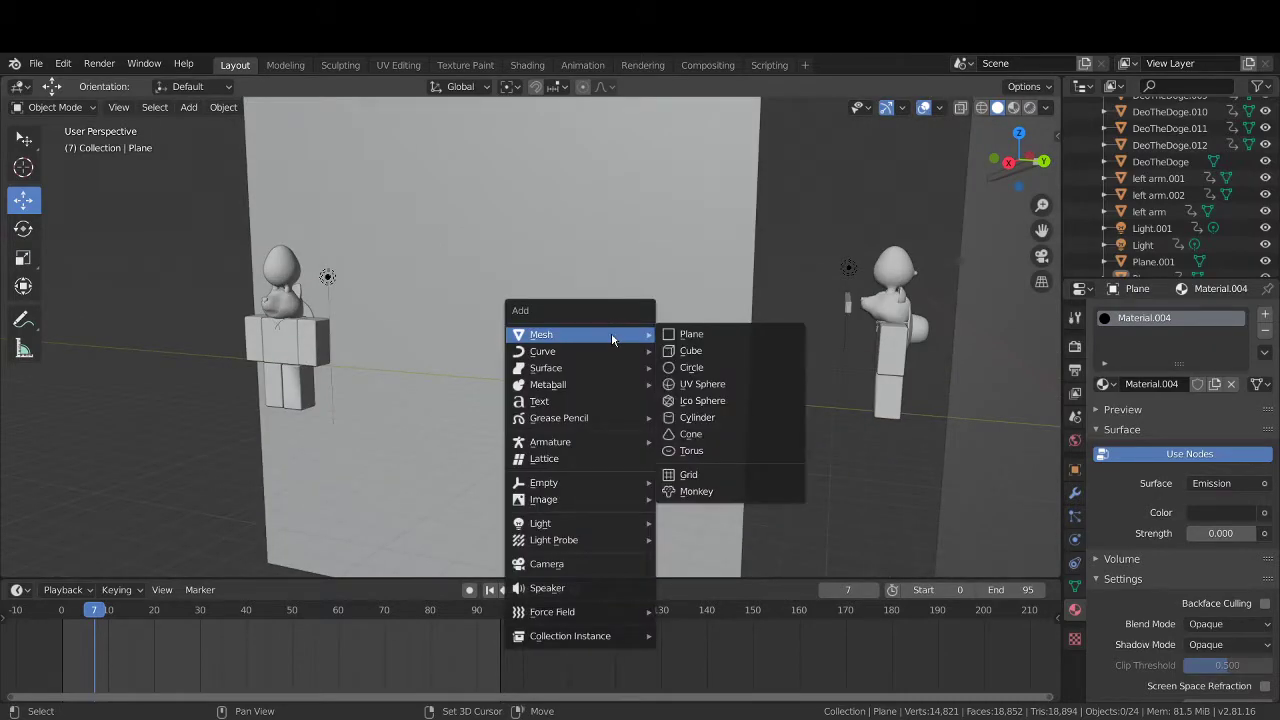
left_click(693, 351)
key("shift+a")
scroll(812, 320, "down", 3)
left_click_drag(903, 335, 753, 329)
middle_click_drag(763, 325, 472, 399)
left_click_drag(265, 352, 495, 285)
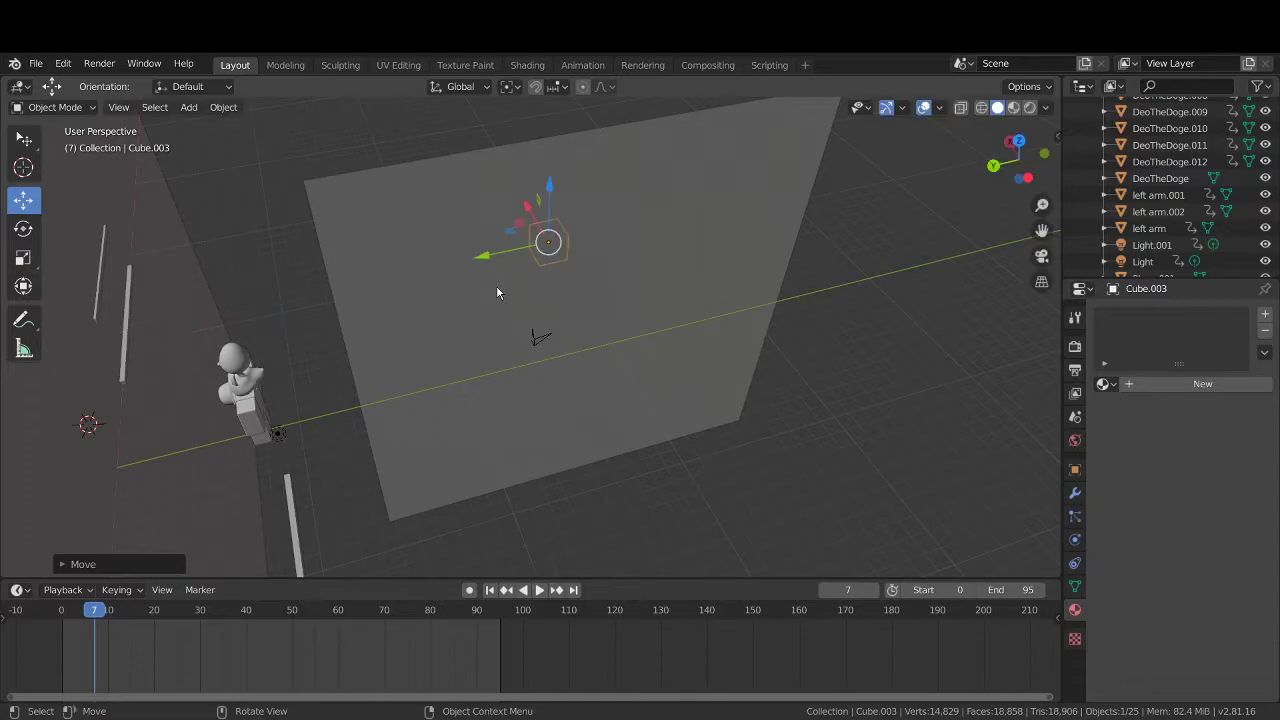
- Frame the cube in front orthographic view and enter Edit Mode on it with wireframe display
key("KP_1")
middle_click_drag(664, 320, 619, 343)
middle_click_drag(864, 370, 520, 371)
key("KP_1")
key("KP_Decimal")
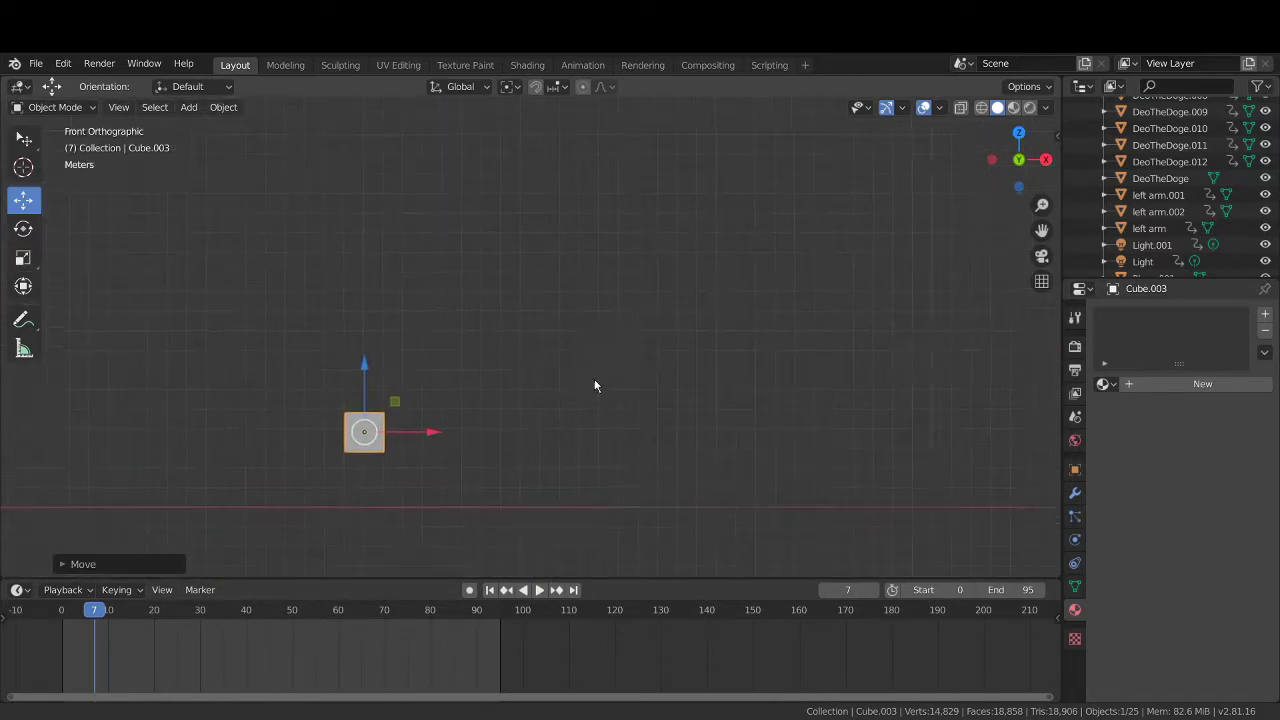
key("Tab")
middle_click_drag(443, 354, 476, 362)
key("KP_1")
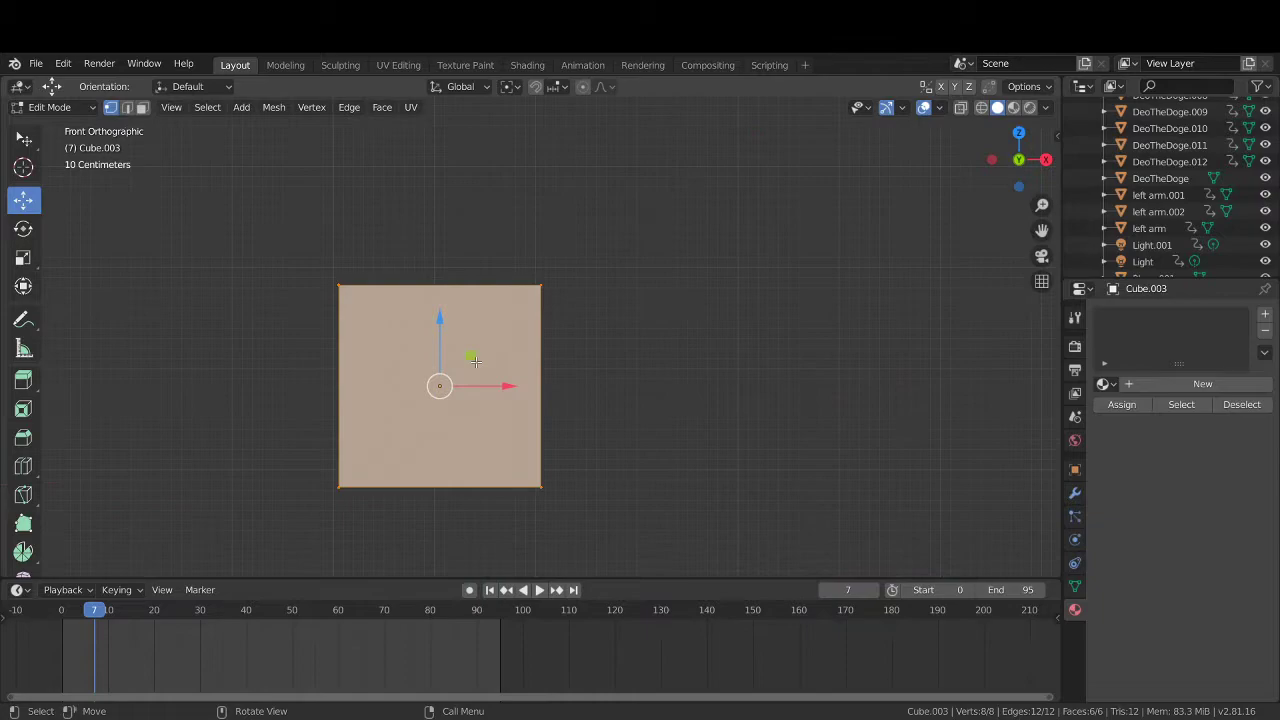
key("z")
left_click(333, 383)
middle_click_drag(416, 449, 520, 426, "shift")
- Move the cube's upper edge on the positive X side outward along the X axis
left_click_drag(652, 269, 660, 260)
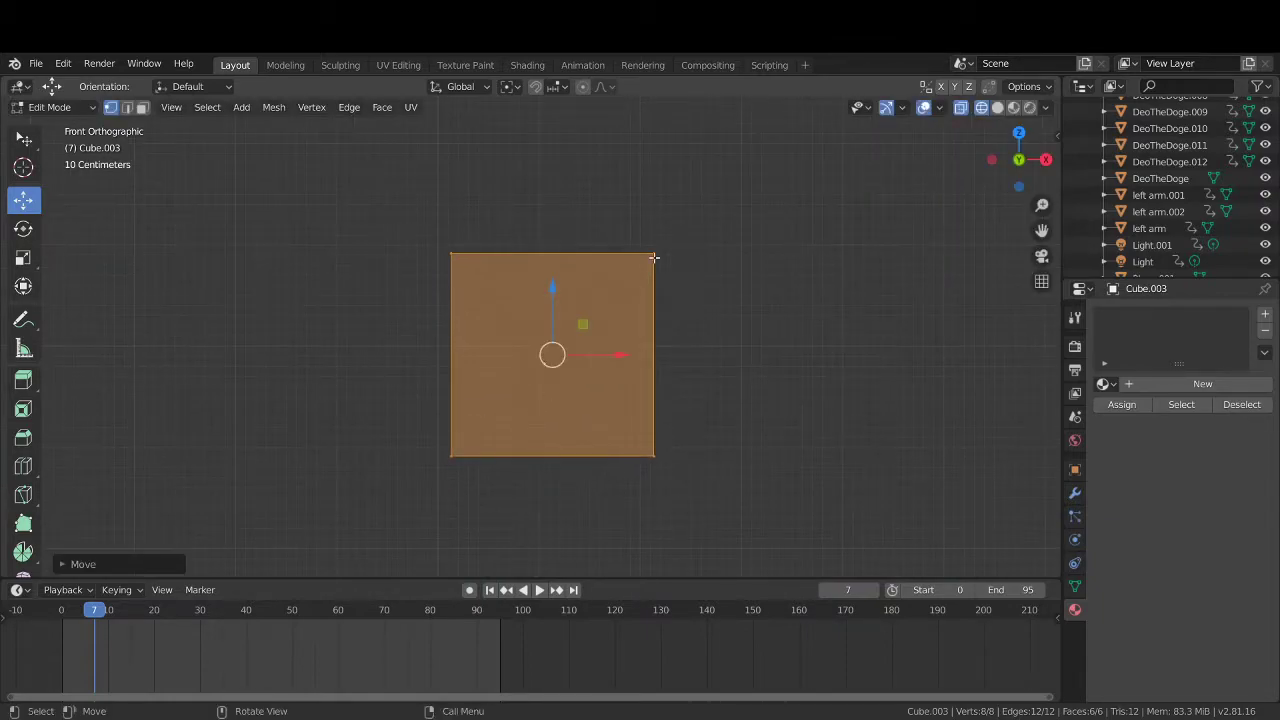
left_click(655, 255)
key("g")
key("x")
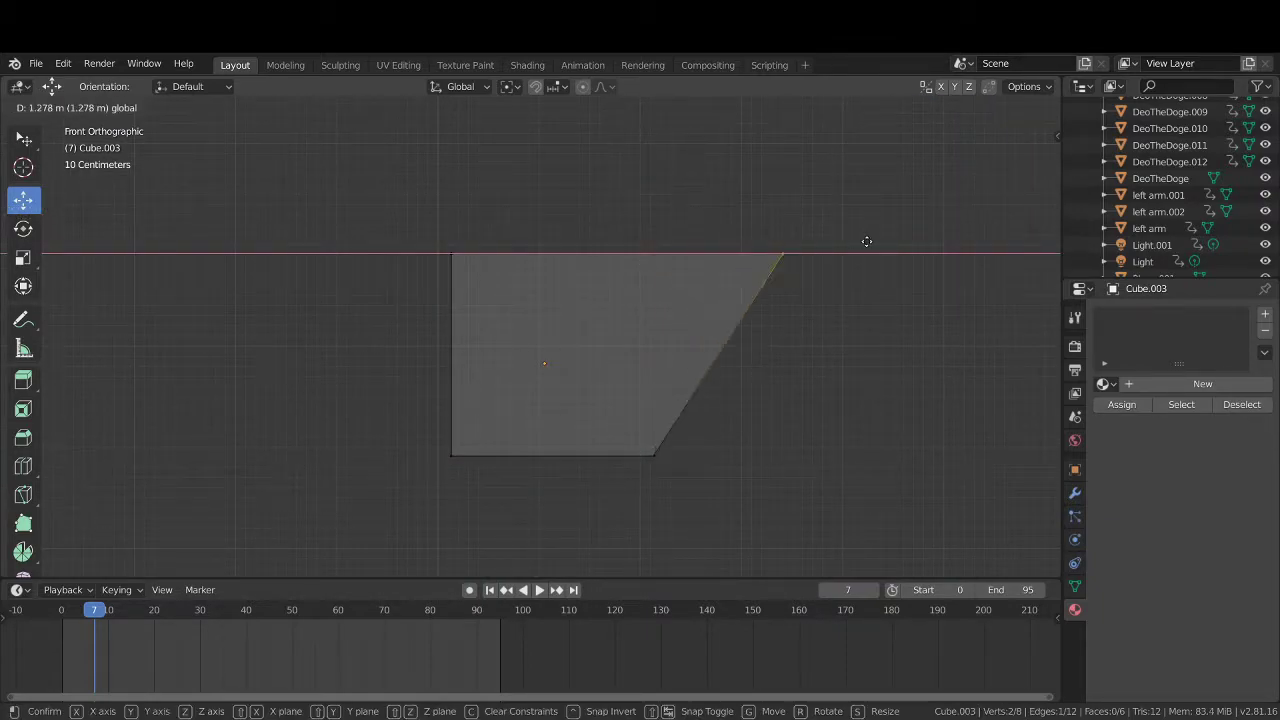
left_click(873, 245)
- Move the cube's opposite upper edge outward along the negative X axis to give a trapezoidal front profile
left_click(451, 253)
key("b")
left_click_drag(388, 211, 520, 290)
key("g")
left_click(497, 250)
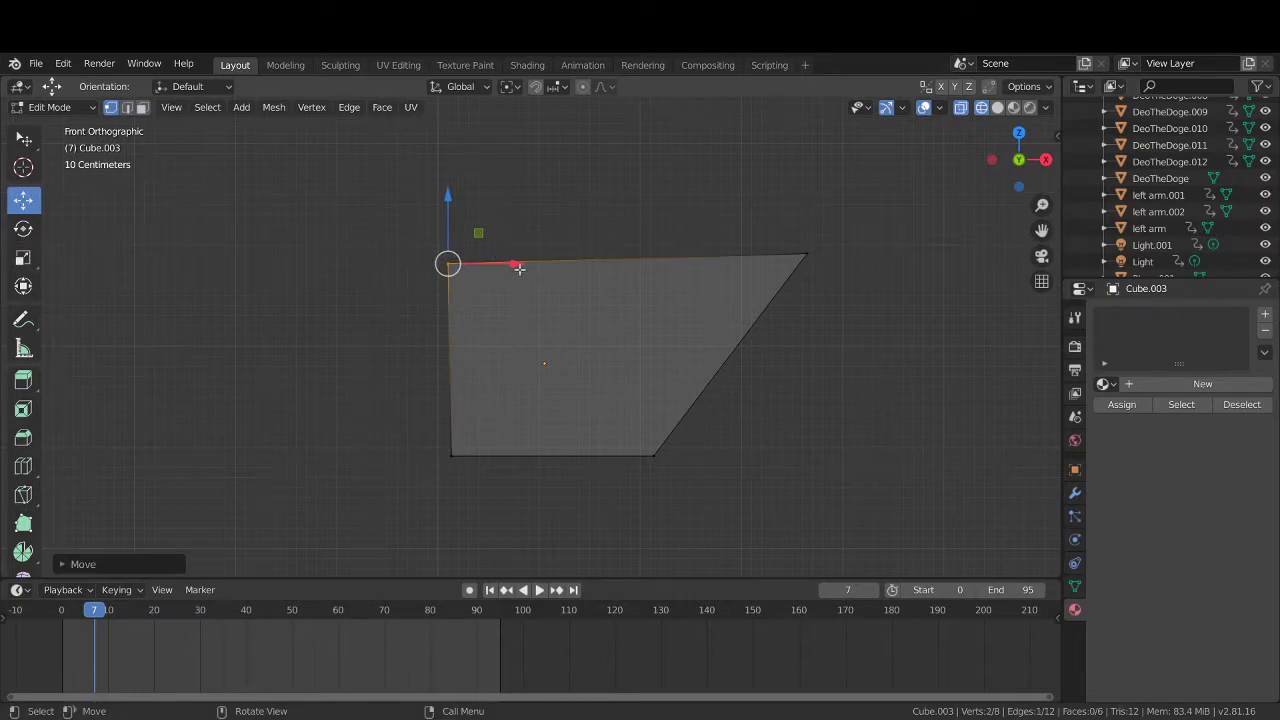
key("ctrl+z")
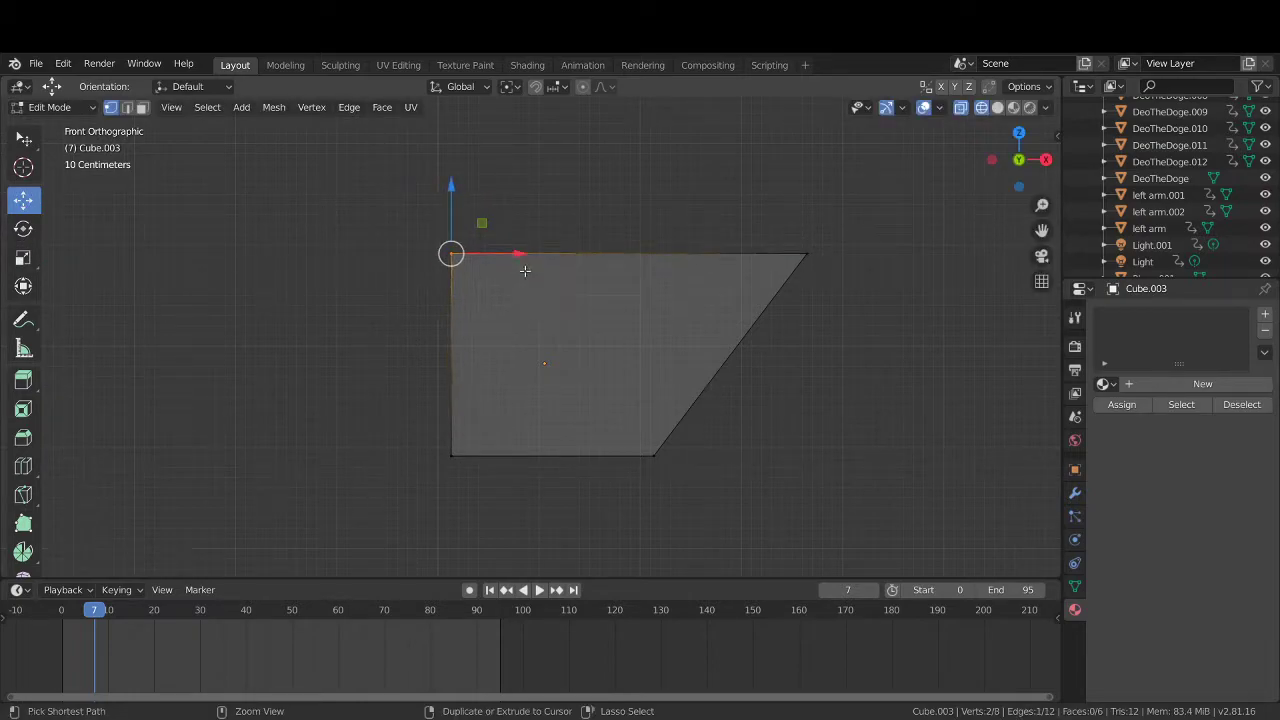
key("g")
key("x")
left_click(308, 295)
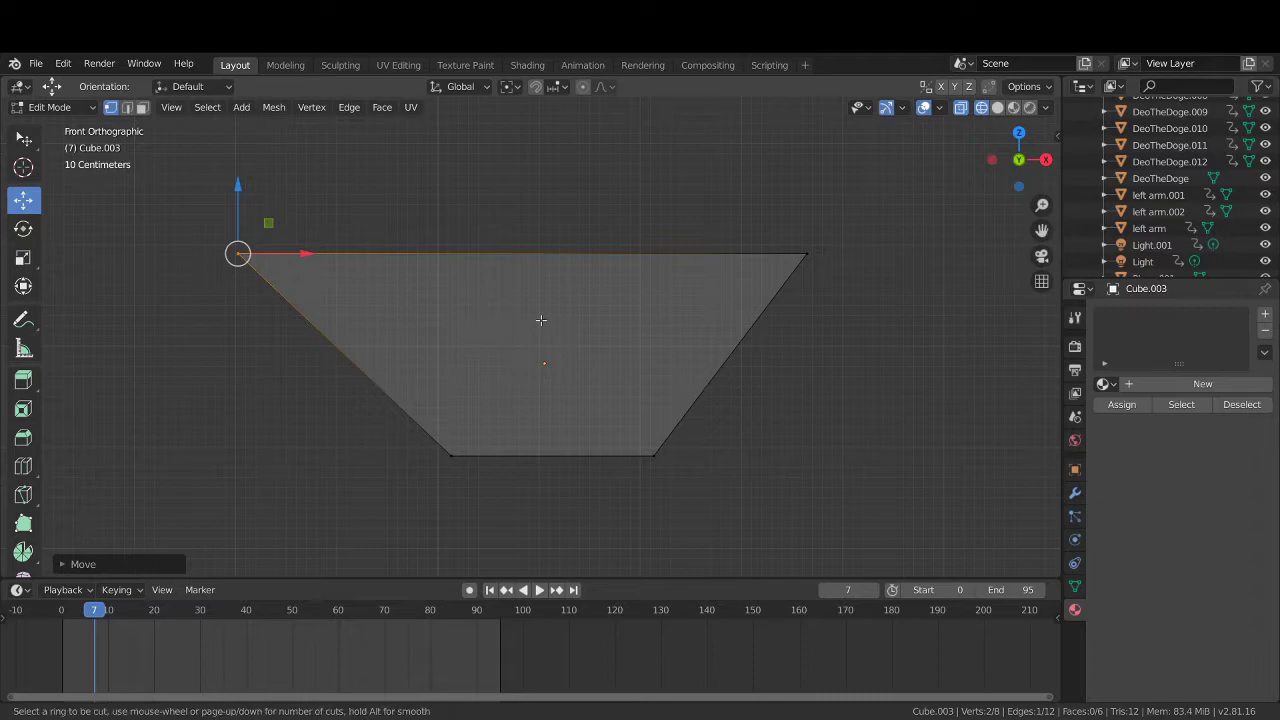
- Cut a vertical edge loop near the middle of the shape and raise its upper vertices into a peak
left_click(552, 251)
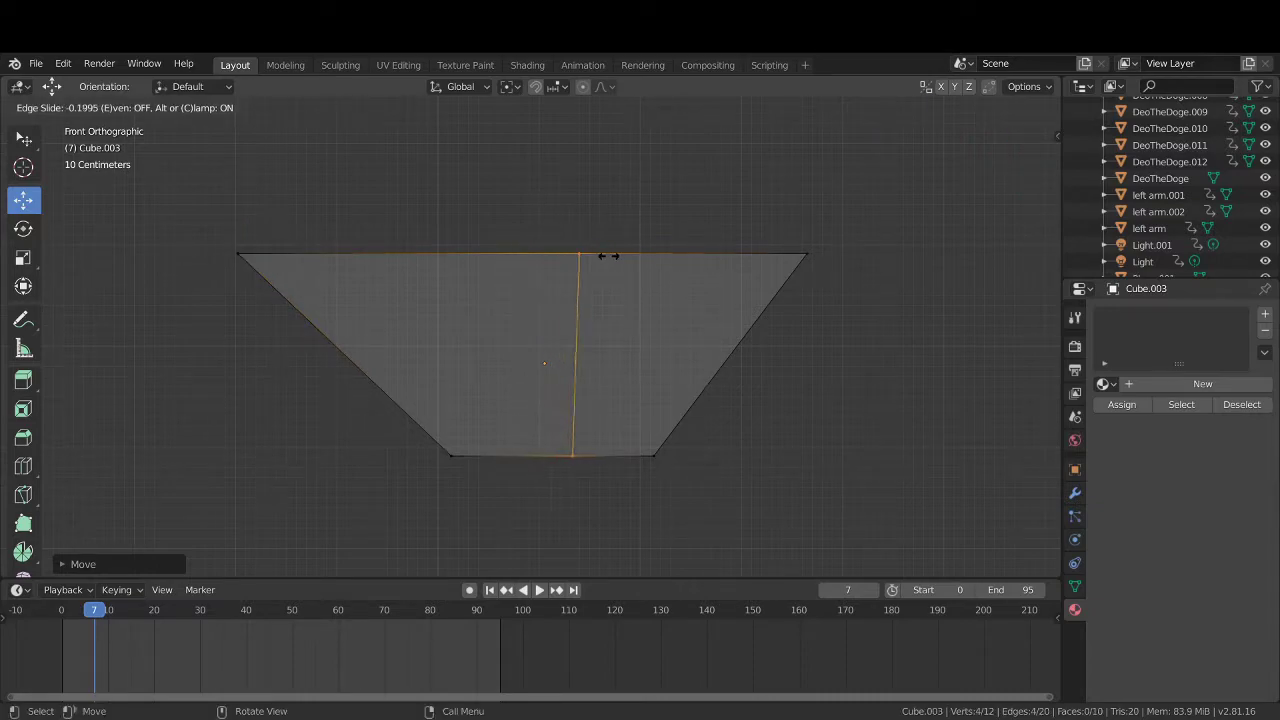
left_click(582, 256)
left_click(575, 255)
left_click_drag(526, 208, 598, 278)
left_click_drag(570, 206, 578, 78)
middle_click_drag(636, 541, 600, 505)
scroll(596, 519, "down", 6)
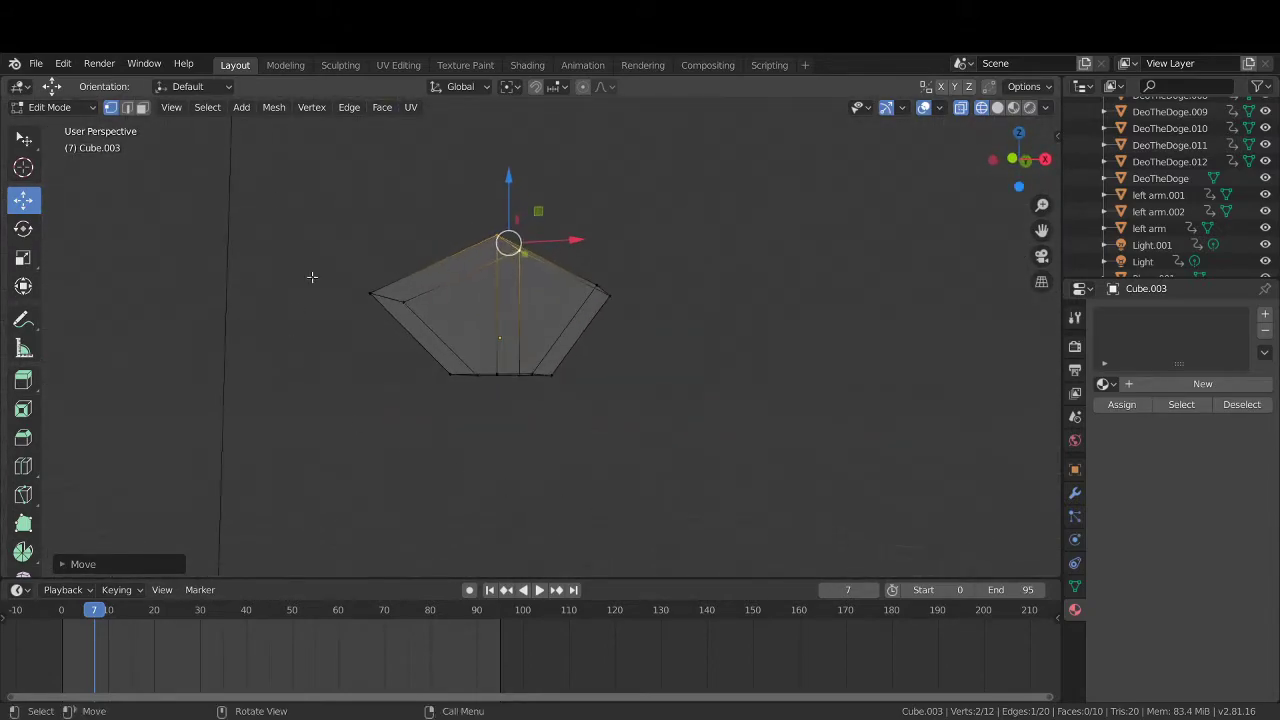
- Undo the peak, the loop cut and the edge moves to restore the plain cube
key("ctrl+z")
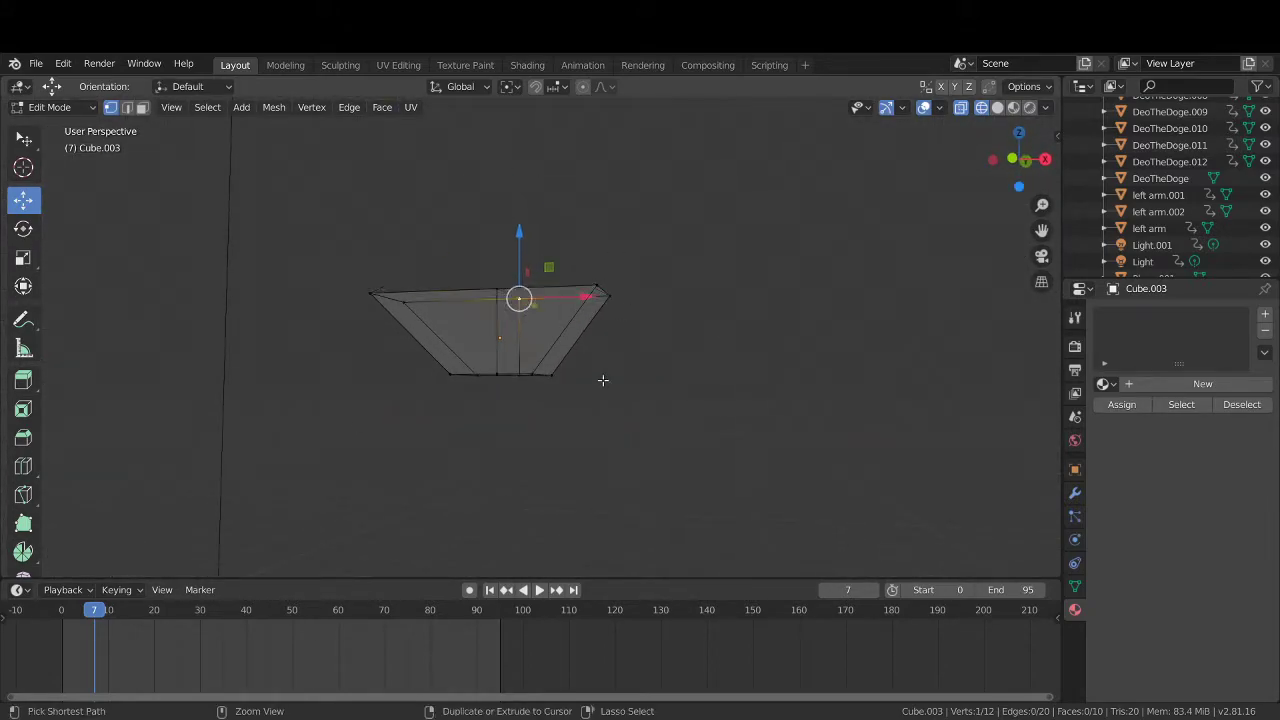
key("ctrl+z")
key("ctrl+z")
key("ctrl+z")
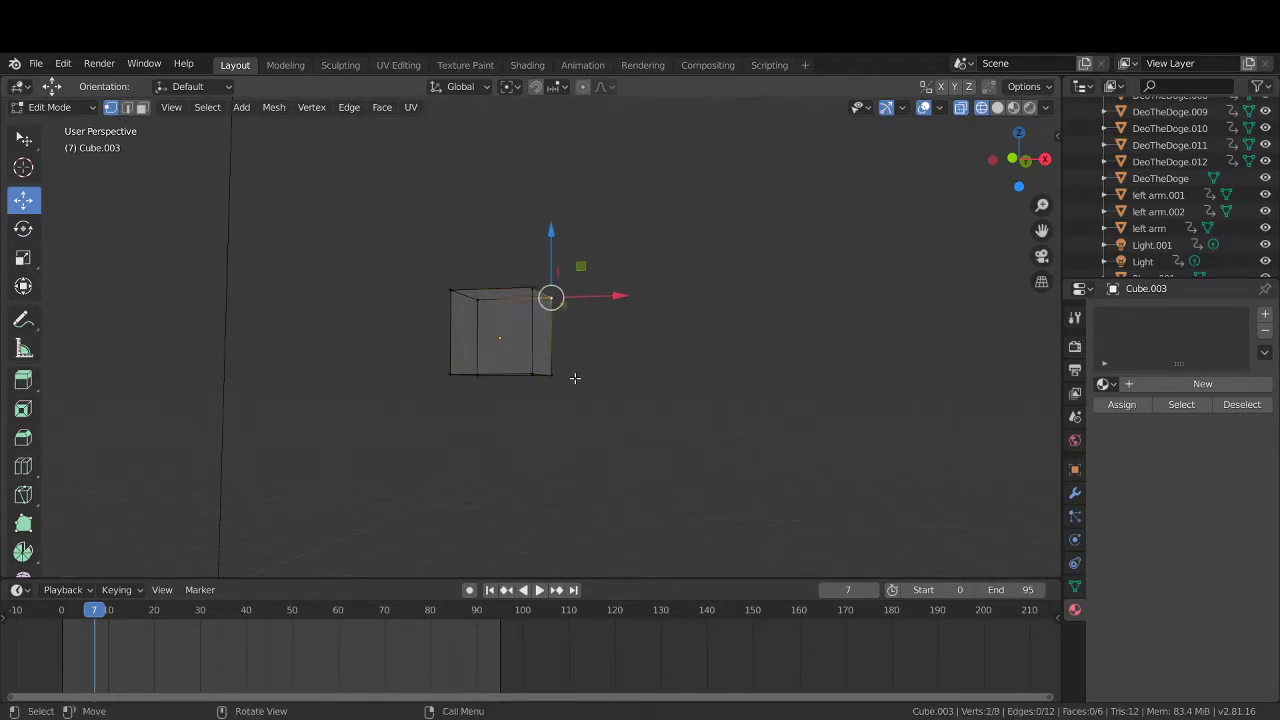
- Select the whole cube and add a Subdivision Surface modifier with 4 viewport subdivisions
key("a")
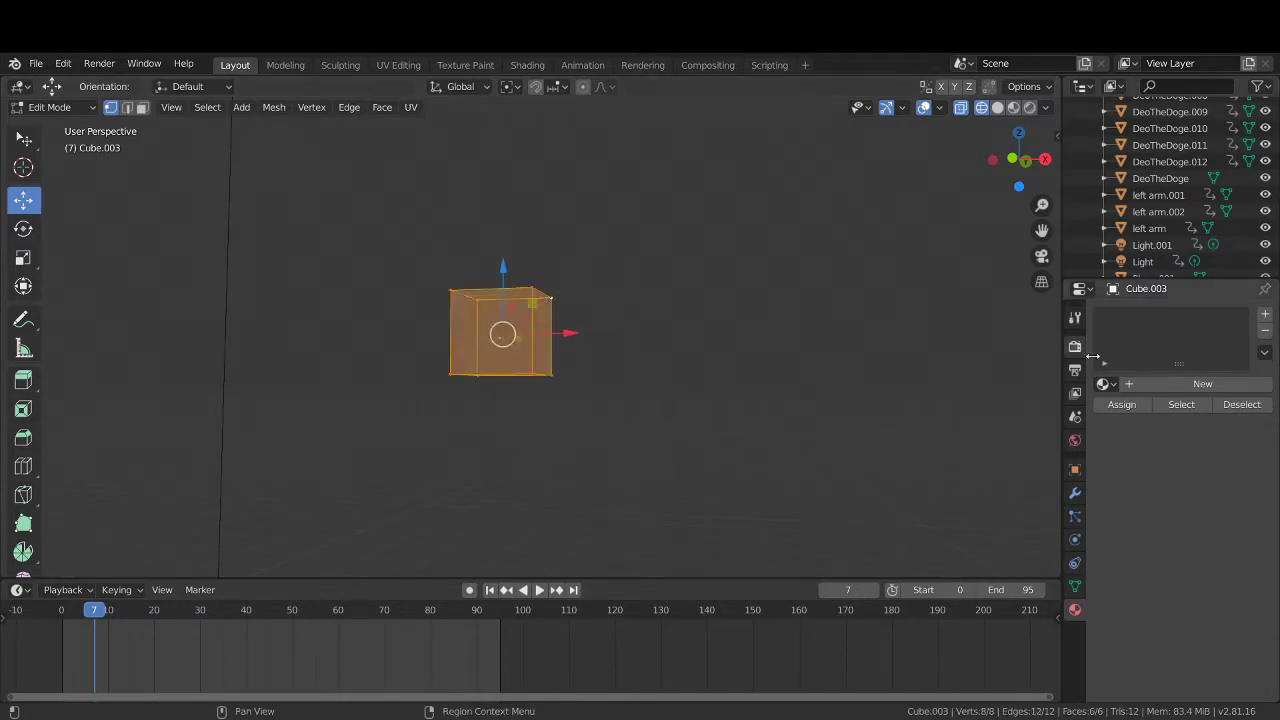
left_click(1075, 492)
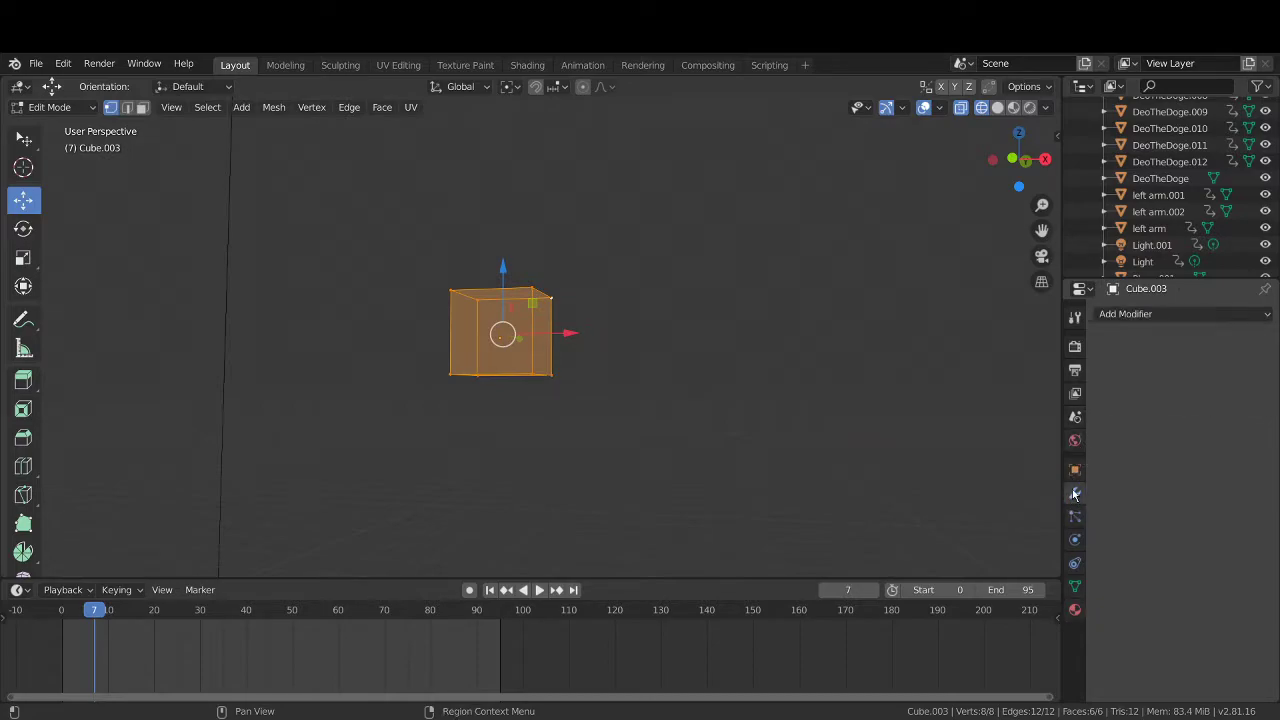
left_click(1172, 316)
left_click(975, 585)
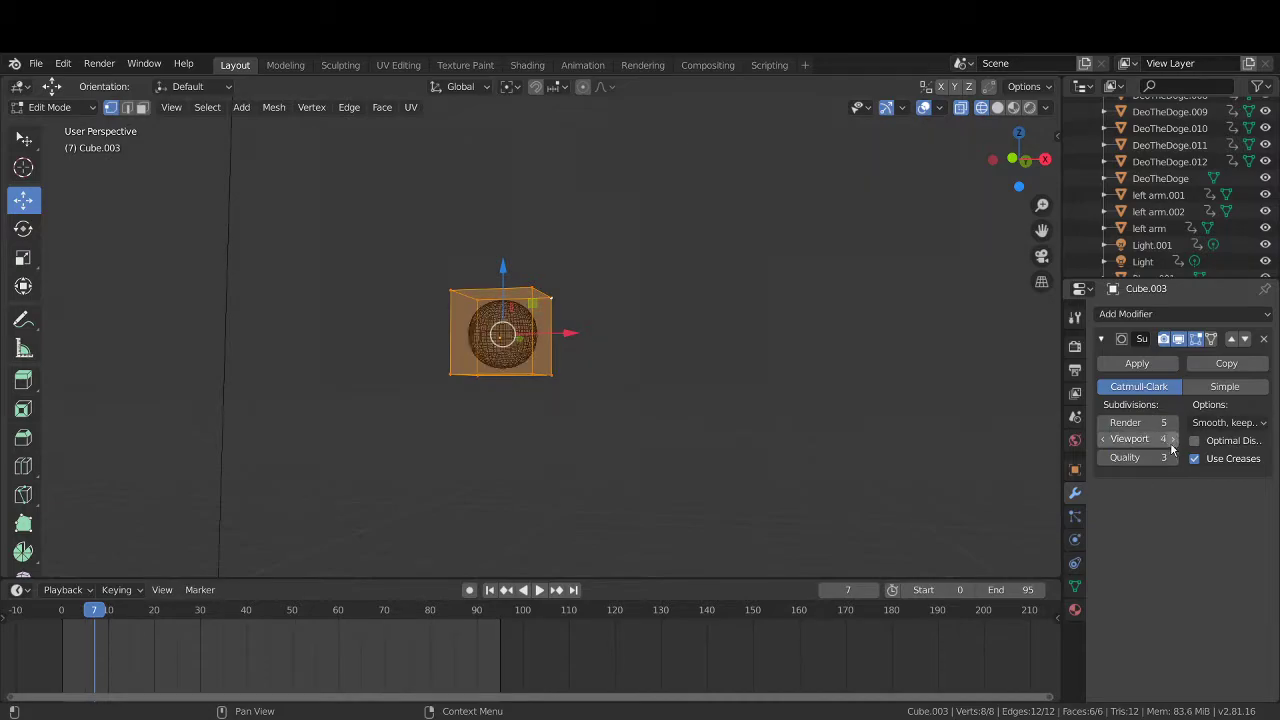
- Return to Object Mode with solid display and apply the subdivision modifier with 4 render subdivisions
left_click(1149, 366)
key("shift+z")
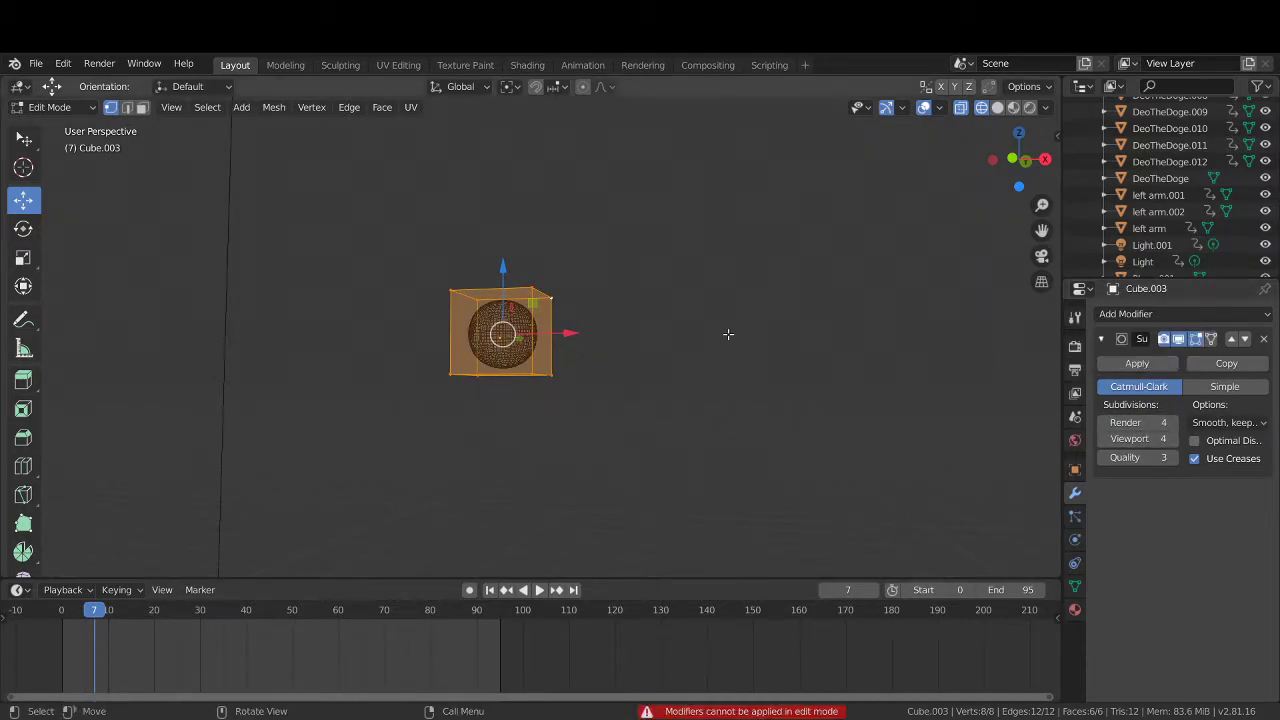
scroll(700, 340, "up", 2)
key("Tab")
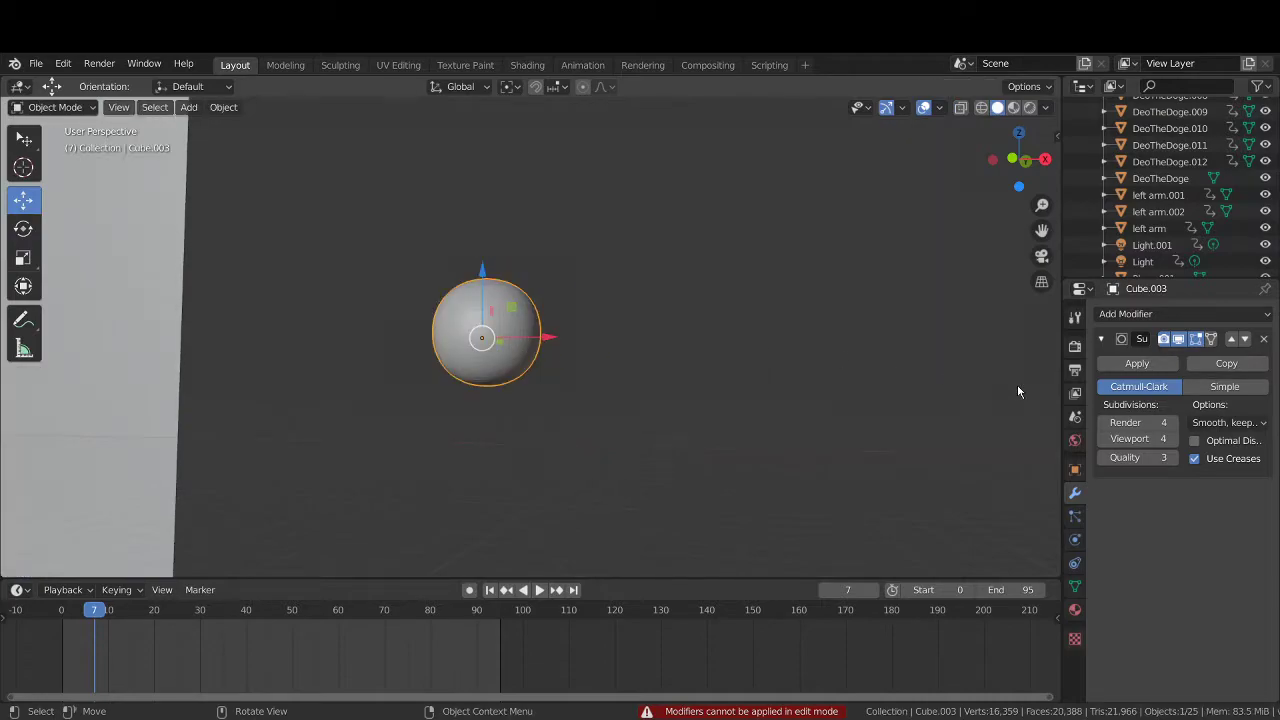
left_click(1137, 364)
scroll(723, 352, "up", 3)
key("KP_Decimal")
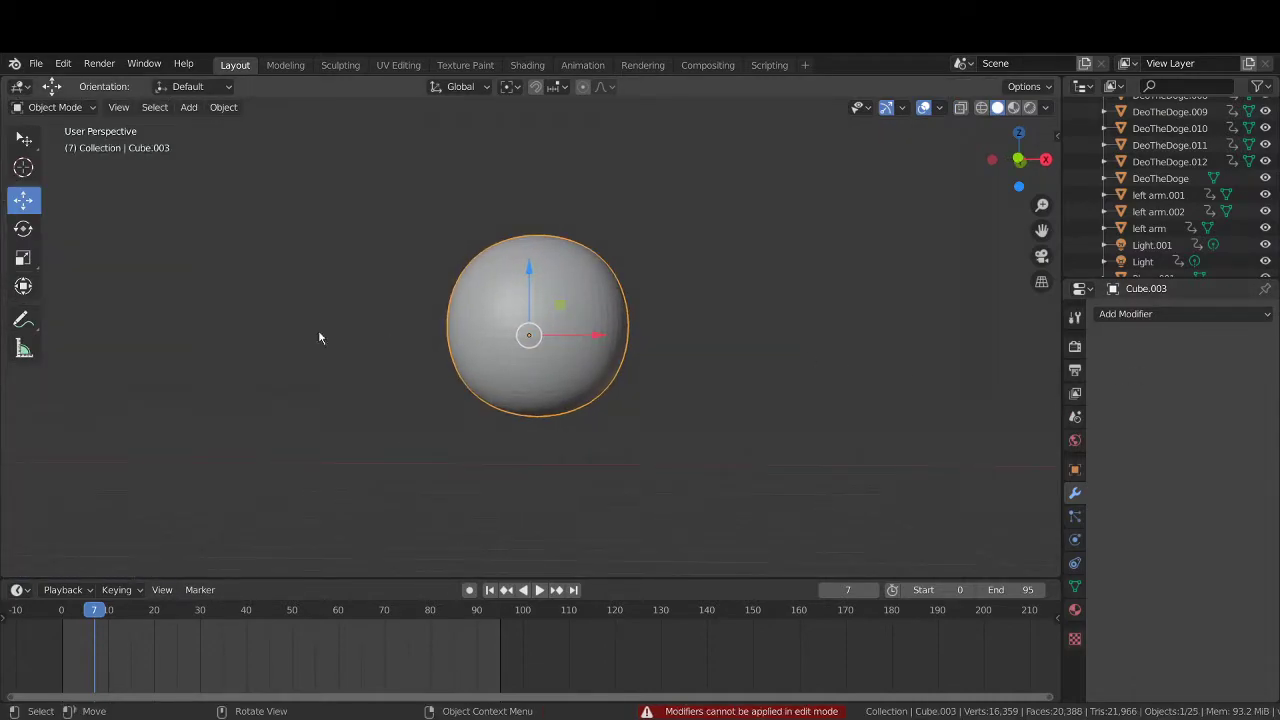
- Sculpt the rounded mesh with the Draw brush at 50 px radius and 0.500 strength, pulling out lumps and two legs
left_click(60, 107)
left_click(57, 163)
mouse_move(572, 342)
left_mouse_down()
mouse_move(517, 349)
mouse_move(553, 285)
left_mouse_up()
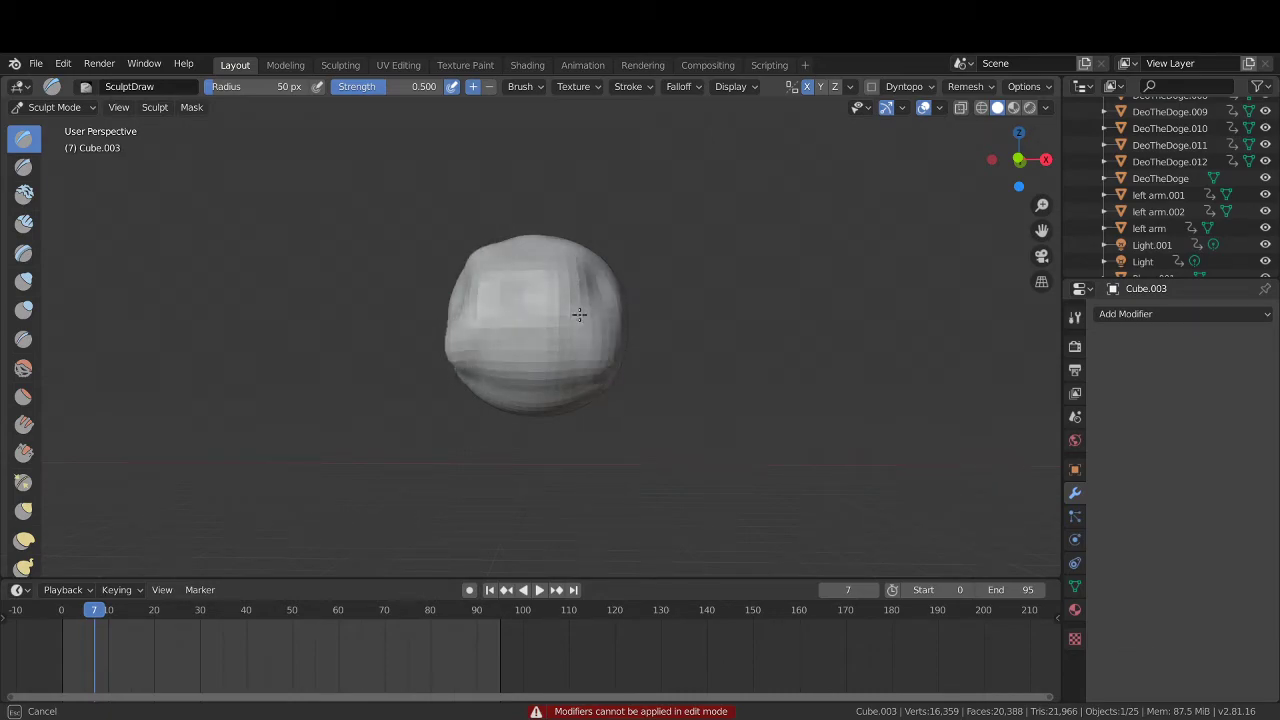
mouse_move(613, 373)
left_mouse_down()
mouse_move(541, 398)
mouse_move(572, 414)
left_mouse_up()
middle_click_drag(572, 414, 640, 275)
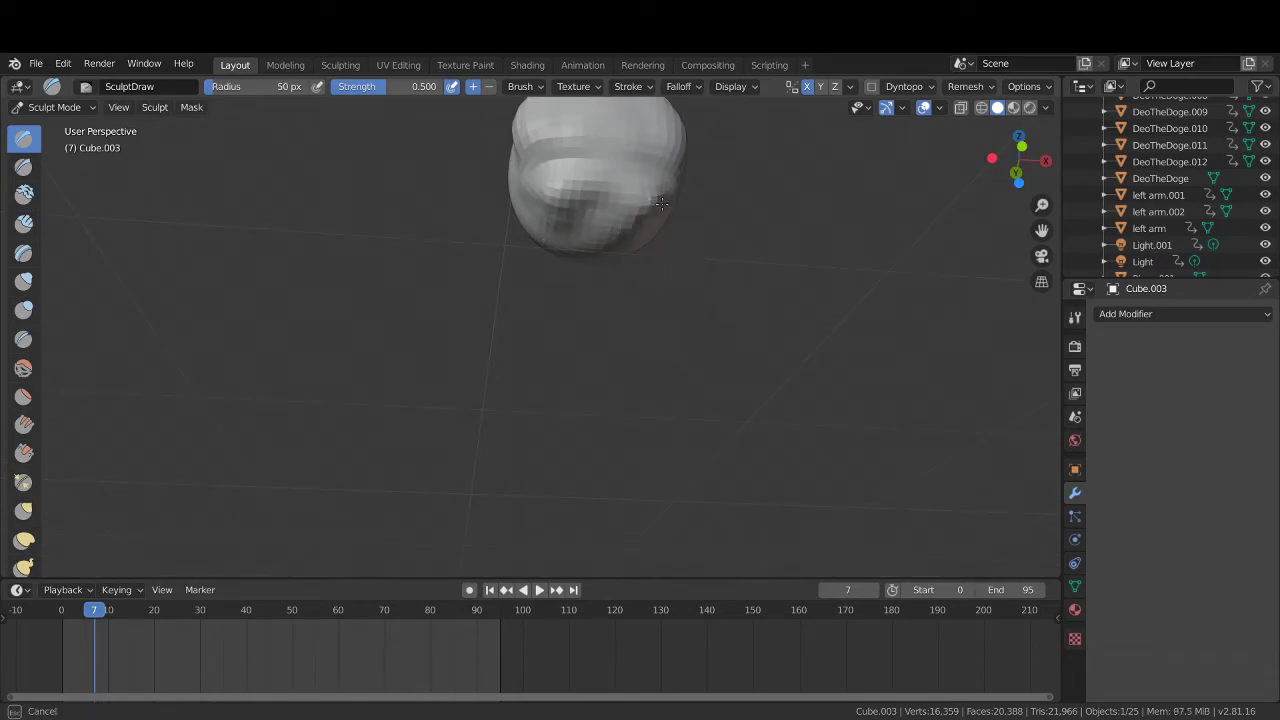
mouse_move(656, 231)
middle_mouse_down()
mouse_move(749, 229)
mouse_move(790, 300)
mouse_move(835, 332)
mouse_move(829, 300)
mouse_move(790, 355)
middle_mouse_up()
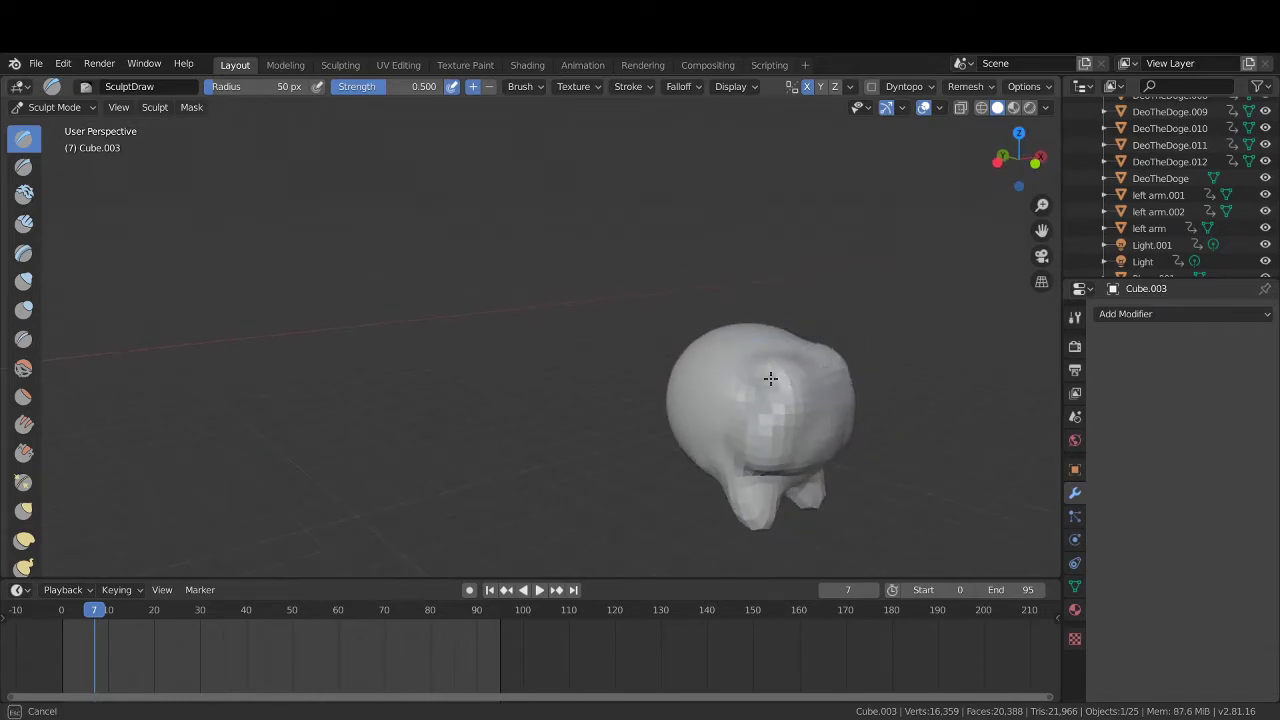
mouse_move(740, 423)
middle_mouse_down()
mouse_move(643, 340)
mouse_move(614, 334)
mouse_move(637, 356)
mouse_move(620, 360)
middle_mouse_up()
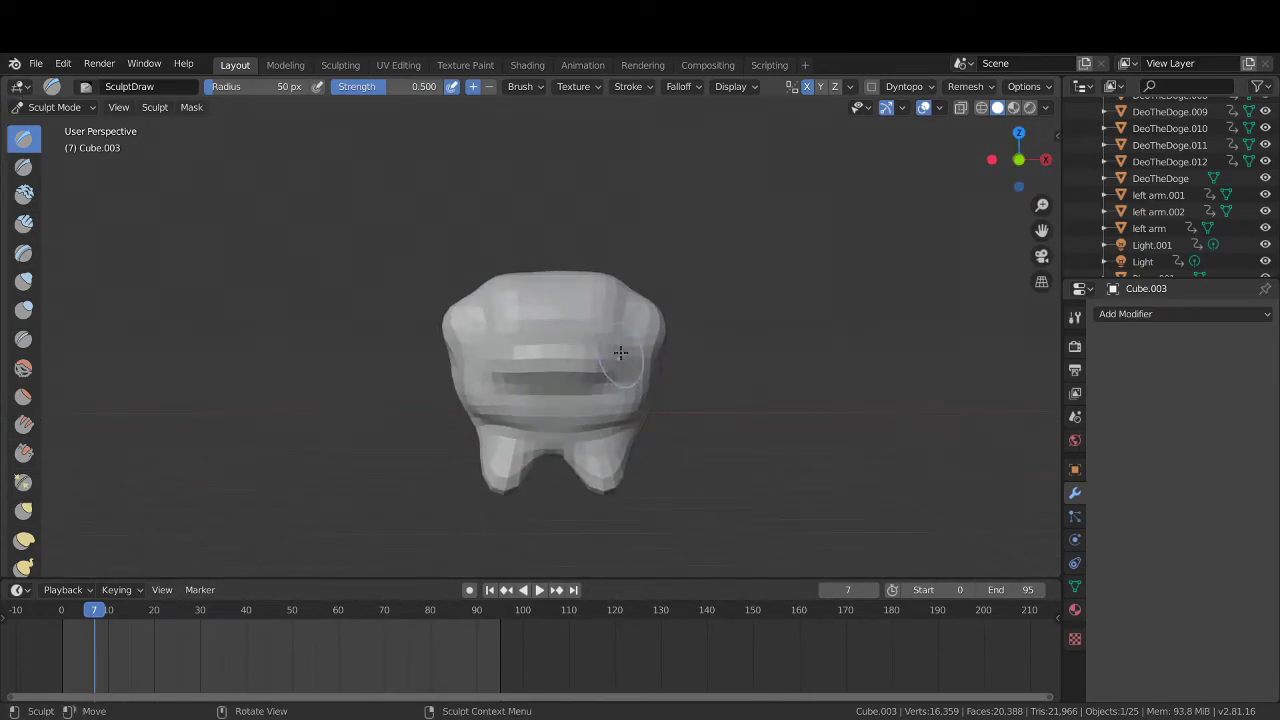
- Delete all vertices of the sculpted mesh in Edit Mode
key("Tab")
key("x")
left_click(651, 340)
- Bring the characters and light bars into view and display the scene with rendered shading
middle_click_drag(641, 349, 862, 382, "shift")
middle_click_drag(700, 357, 762, 357, "shift")
middle_click_drag(637, 388, 507, 345)
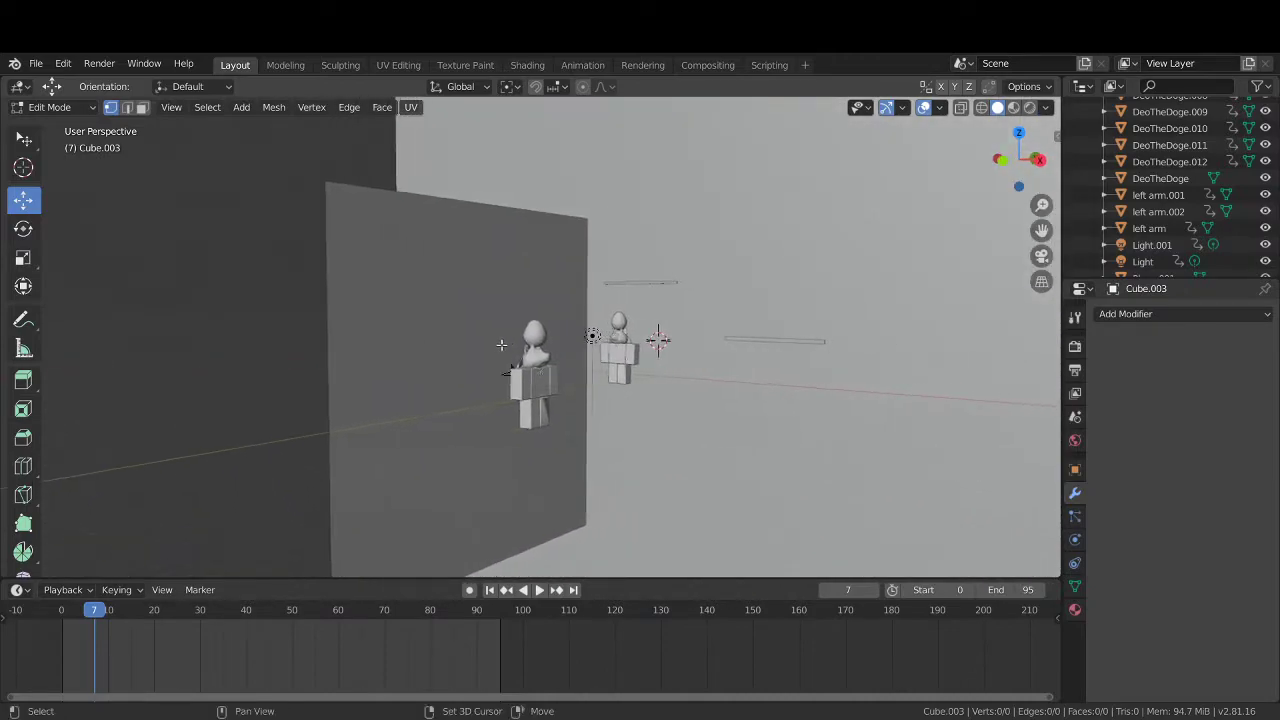
scroll(594, 360, "up", 2)
key("z")
left_click(460, 378)
key("z")
left_click(651, 277)
mouse_move(784, 378)
middle_mouse_down()
mouse_move(689, 380)
mouse_move(748, 403)
mouse_move(640, 409)
mouse_move(767, 380)
middle_mouse_up()
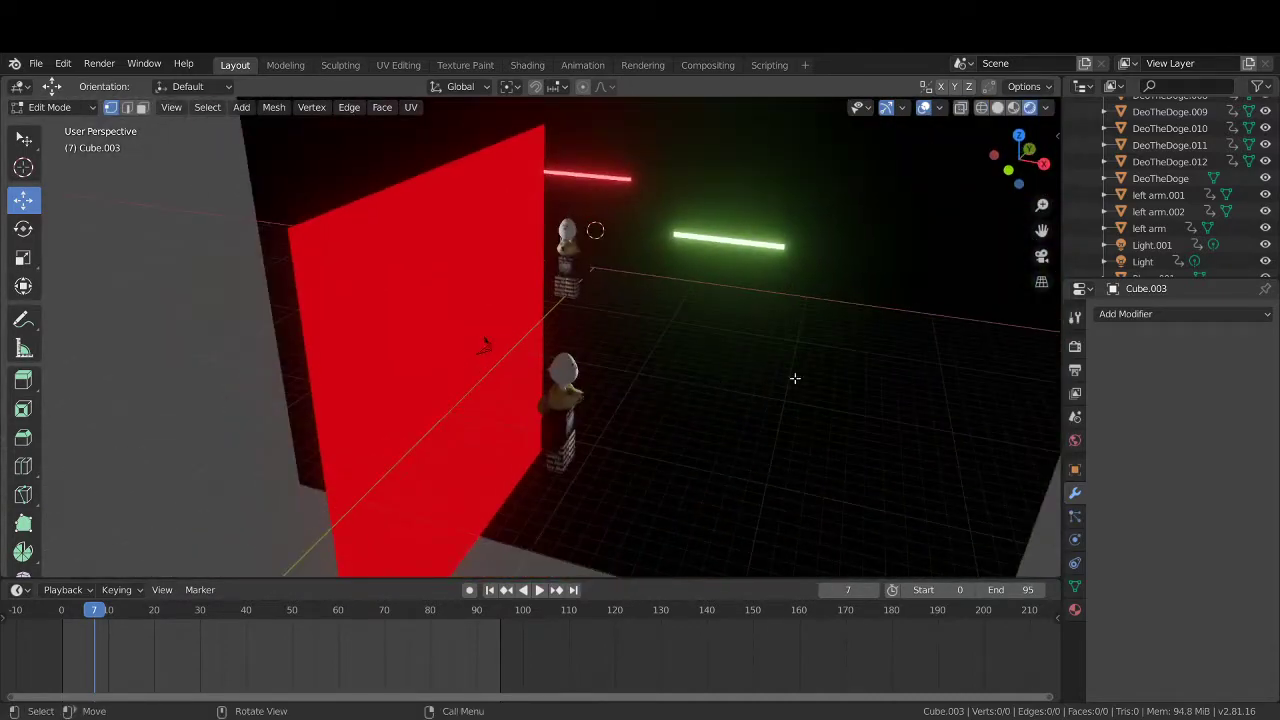
- Switch the render engine to Cycles and view the characters up close
left_click(1075, 346)
middle_click_drag(850, 360, 777, 343)
left_click(1203, 316)
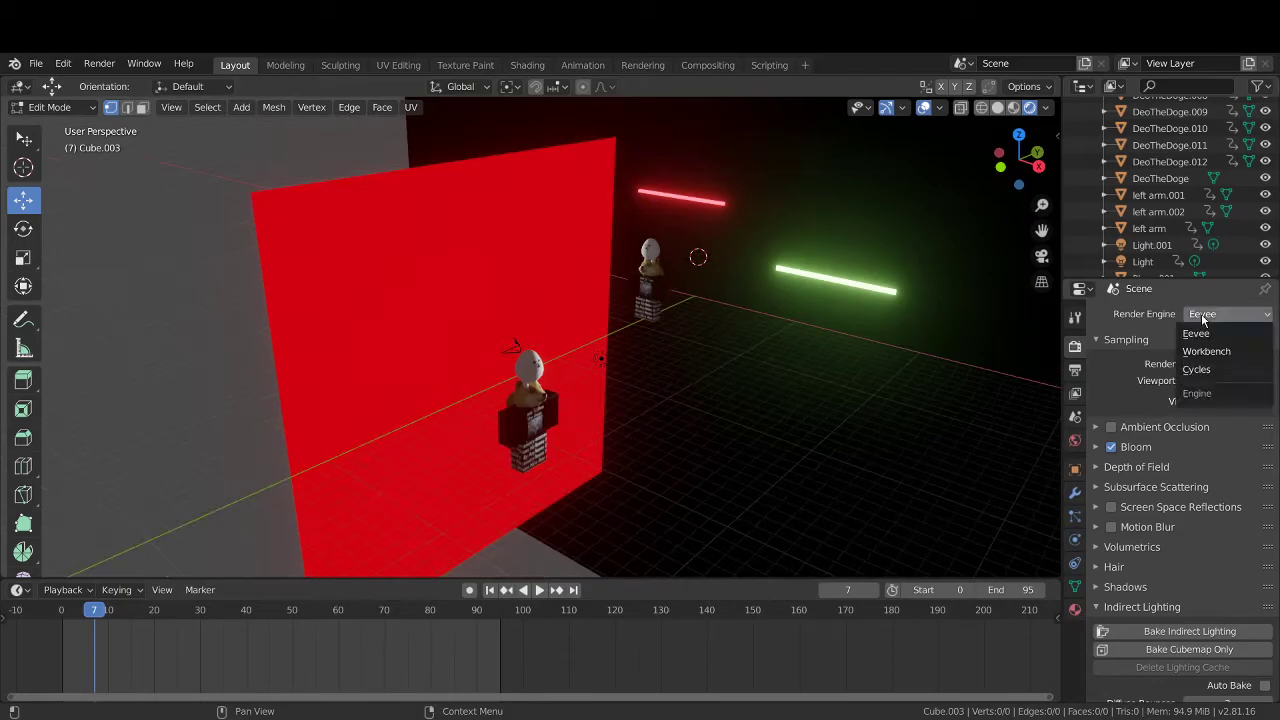
left_click(1196, 369)
scroll(633, 374, "up", 5)
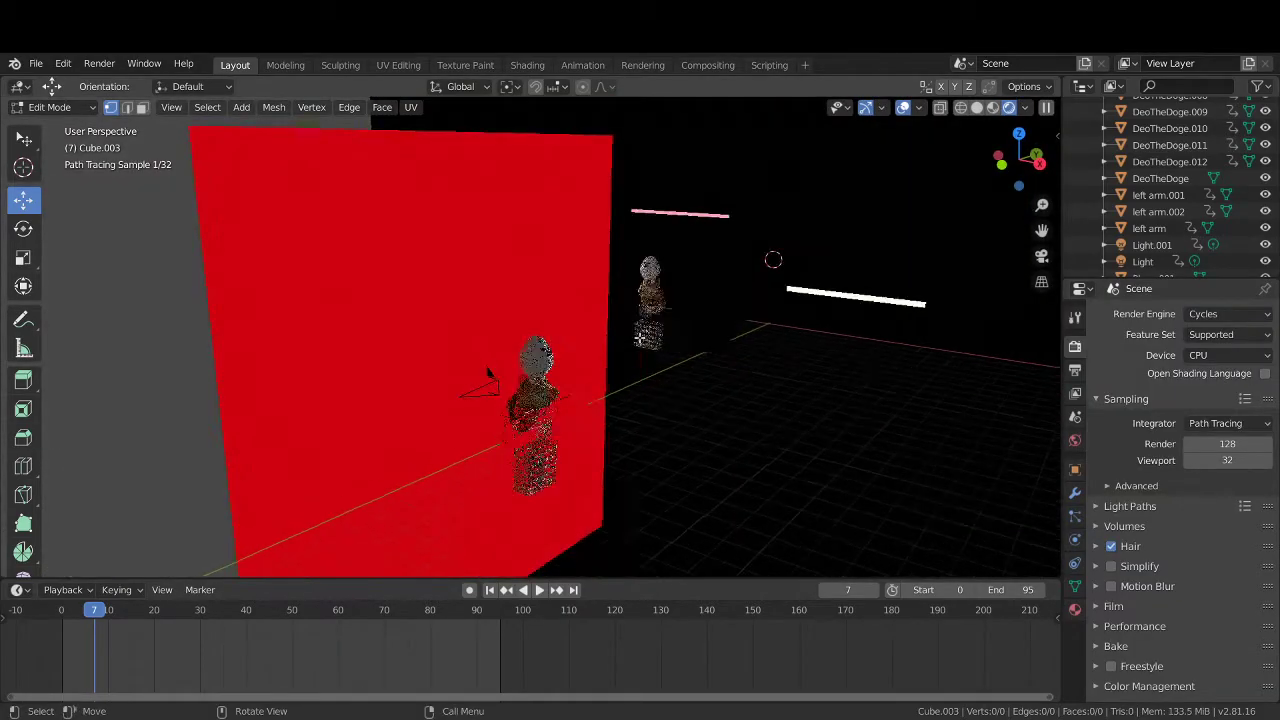
mouse_move(633, 374)
middle_mouse_down()
mouse_move(654, 349)
mouse_move(670, 354)
mouse_move(662, 381)
mouse_move(640, 277)
middle_mouse_up()
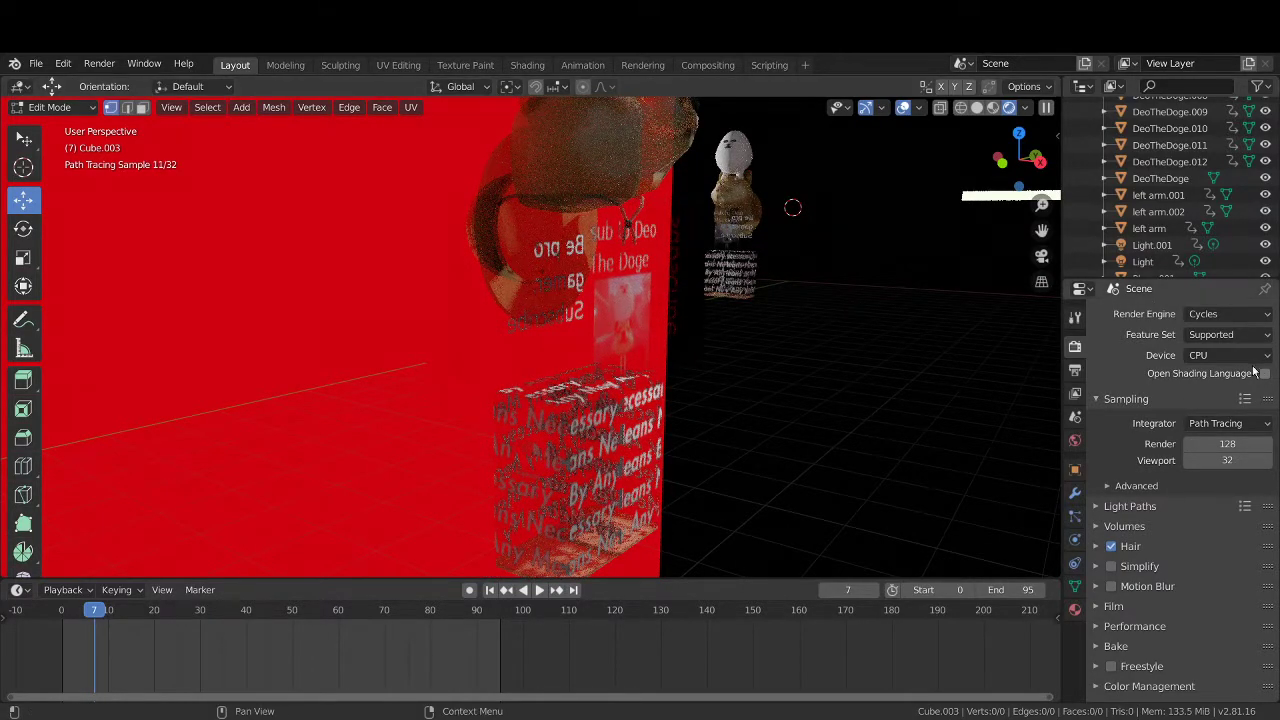
- Set the render engine back to Eevee and view the characters under it
left_click(1220, 315)
left_click(1205, 335)
middle_click_drag(983, 366, 793, 349)
left_click(1226, 314)
middle_click_drag(735, 393, 860, 397)
scroll(835, 355, "up", 4)
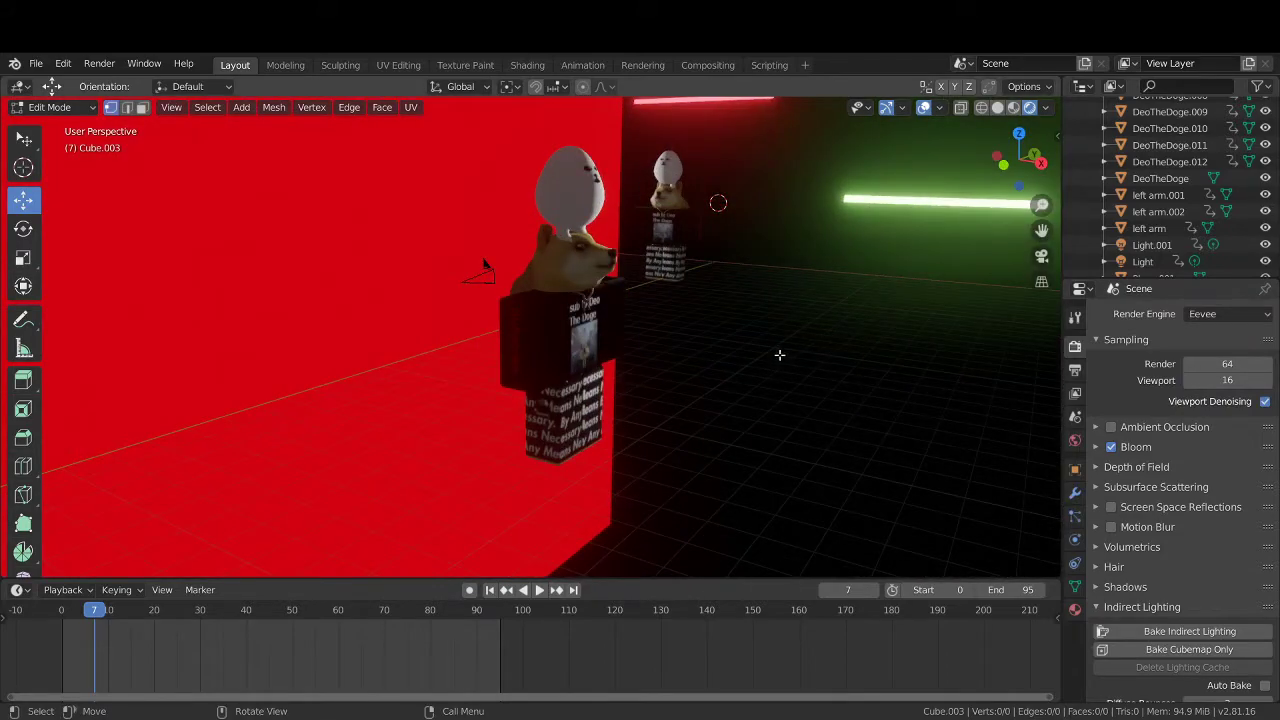
- Go to frame 0 of the animation and look through the scene camera
middle_click_drag(783, 355, 724, 354)
scroll(584, 228, "up", 6)
scroll(584, 230, "down", 9)
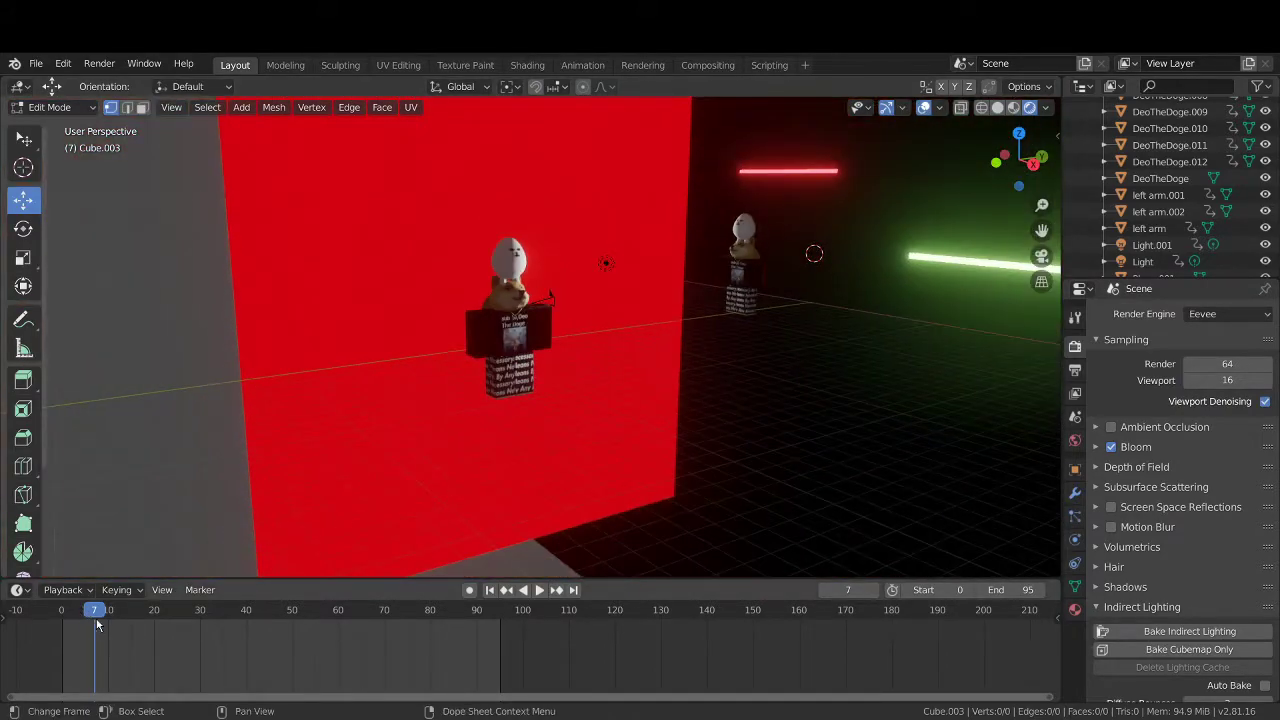
left_click_drag(95, 625, 62, 625)
middle_click_drag(797, 265, 772, 289)
middle_click_drag(668, 272, 608, 248)
left_click(1042, 258)
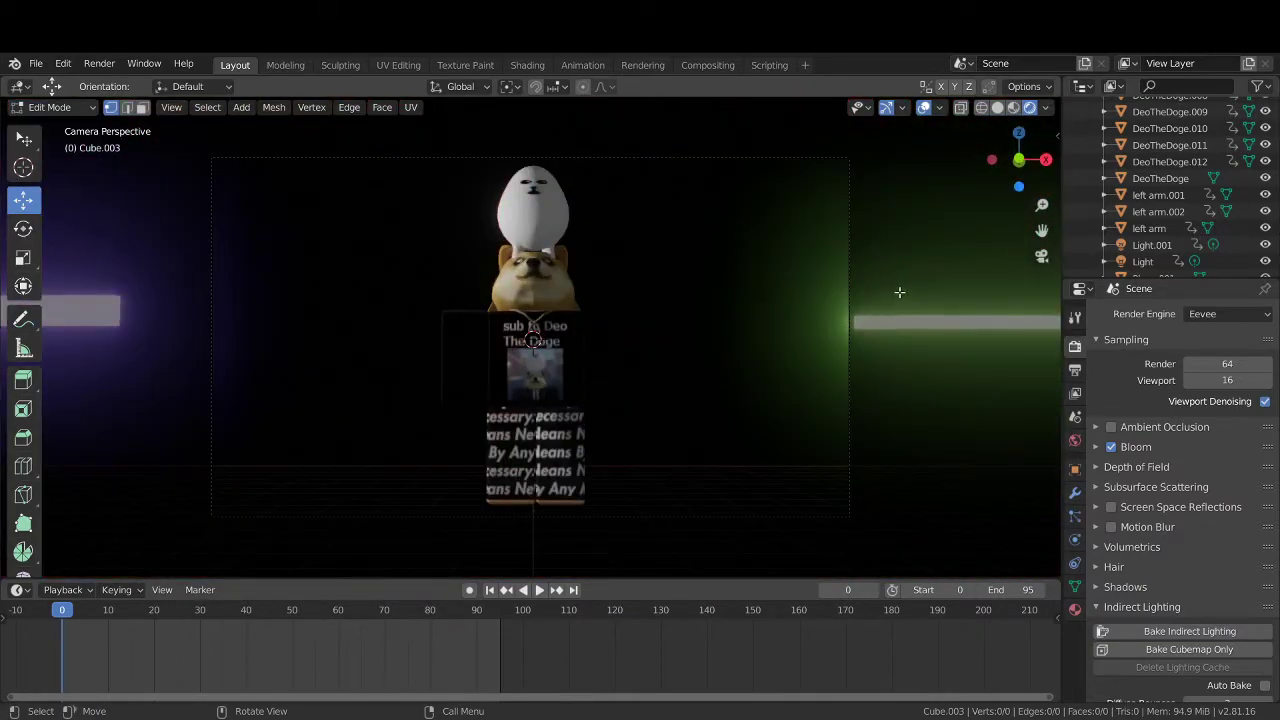
- Play the animation, stop at frame 18, and examine the character and glowing bars from outside the camera
key("space")
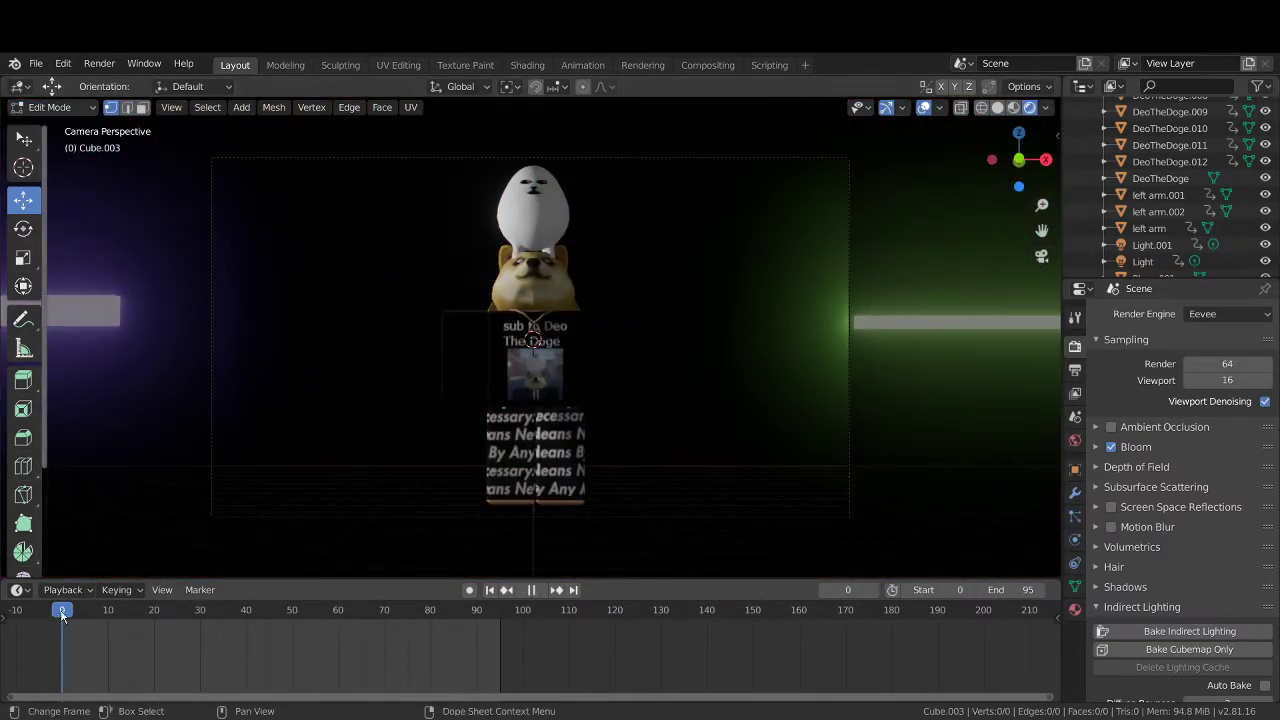
mouse_move(128, 618)
left_mouse_down()
mouse_move(355, 632)
mouse_move(304, 638)
mouse_move(228, 612)
mouse_move(334, 629)
mouse_move(146, 631)
left_mouse_up()
key("space")
middle_click_drag(760, 377, 206, 160)
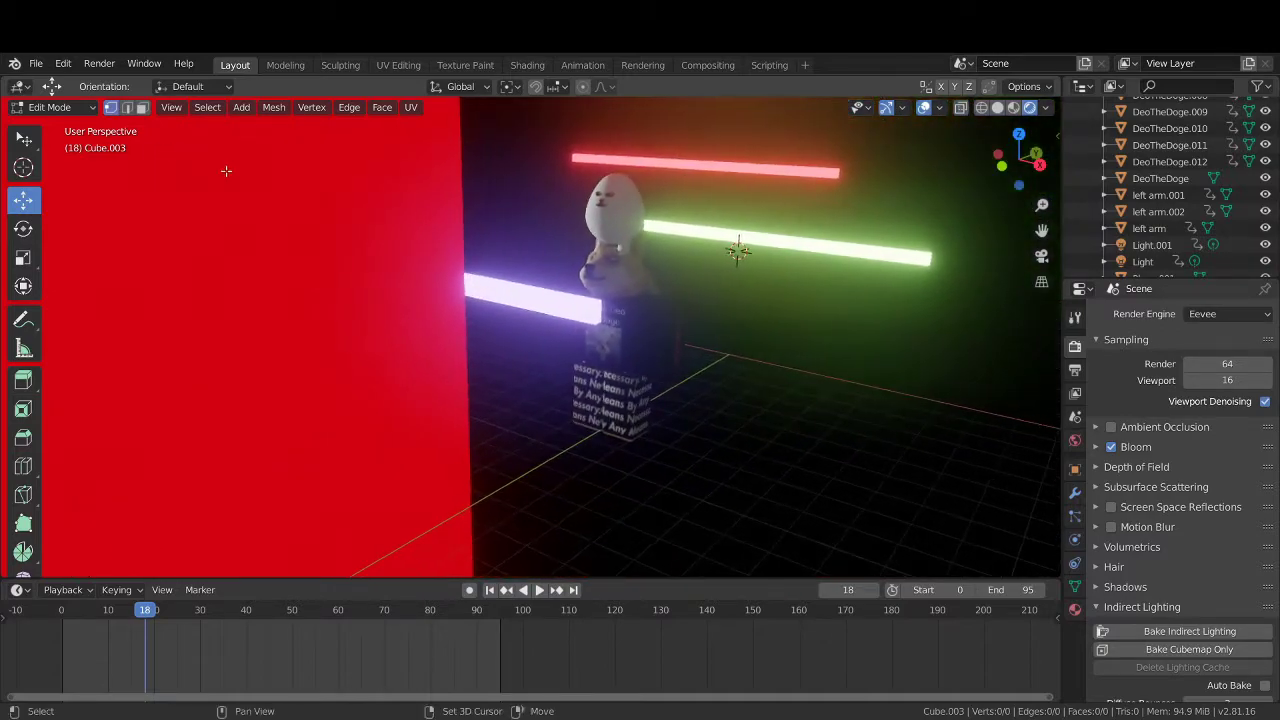
middle_click_drag(631, 287, 657, 333)
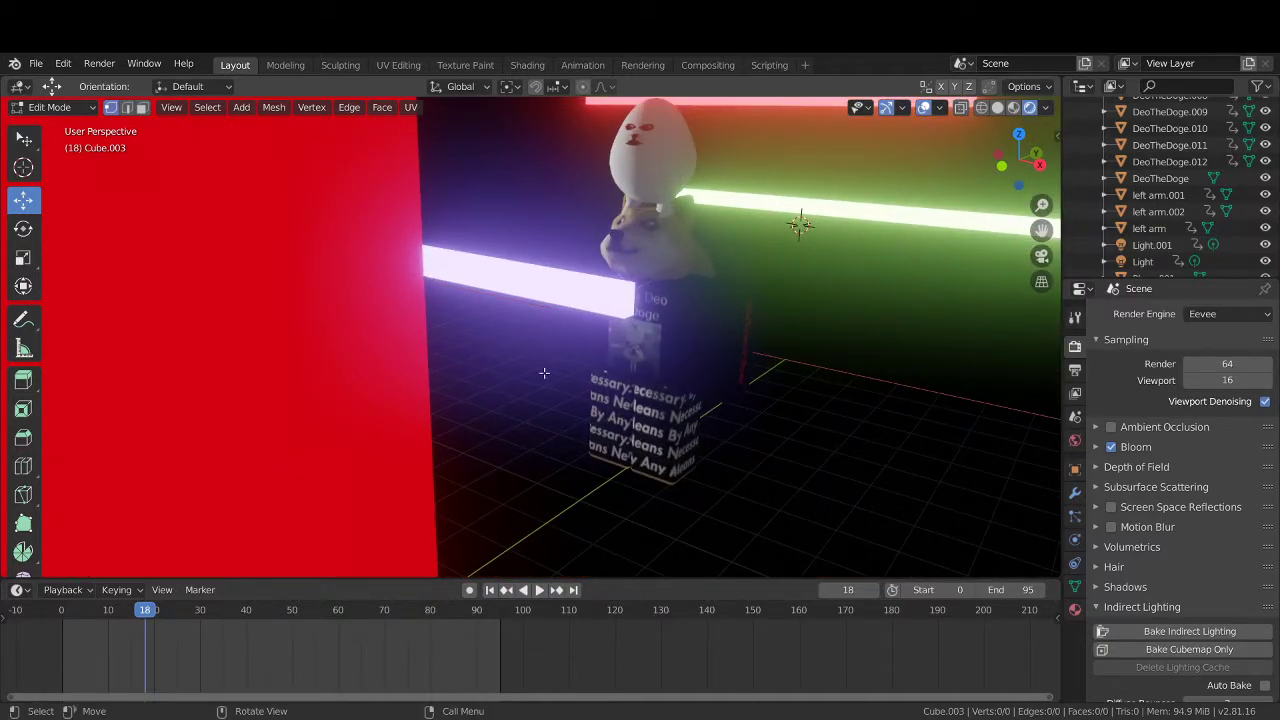
middle_click_drag(784, 362, 750, 344)
scroll(750, 344, "down", 5)
scroll(733, 355, "up", 4)
scroll(868, 371, "up", 2)
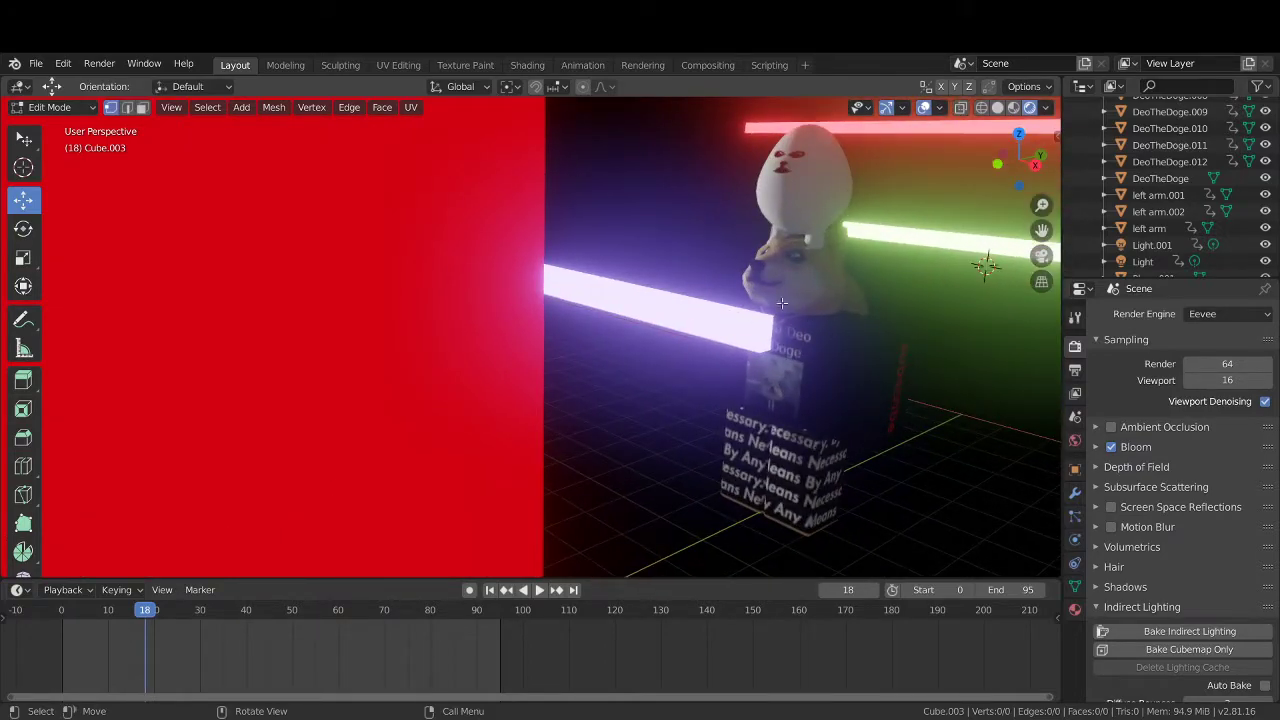
- Turn on automatic keyframing and go to frame 0, facing the character in front of the red wall
scroll(815, 319, "down", 3)
middle_click_drag(834, 354, 620, 375)
scroll(700, 434, "up", 5)
scroll(663, 420, "up", 3)
scroll(640, 444, "down", 4)
left_click(470, 590)
middle_click_drag(540, 511, 475, 527)
scroll(475, 527, "up", 3)
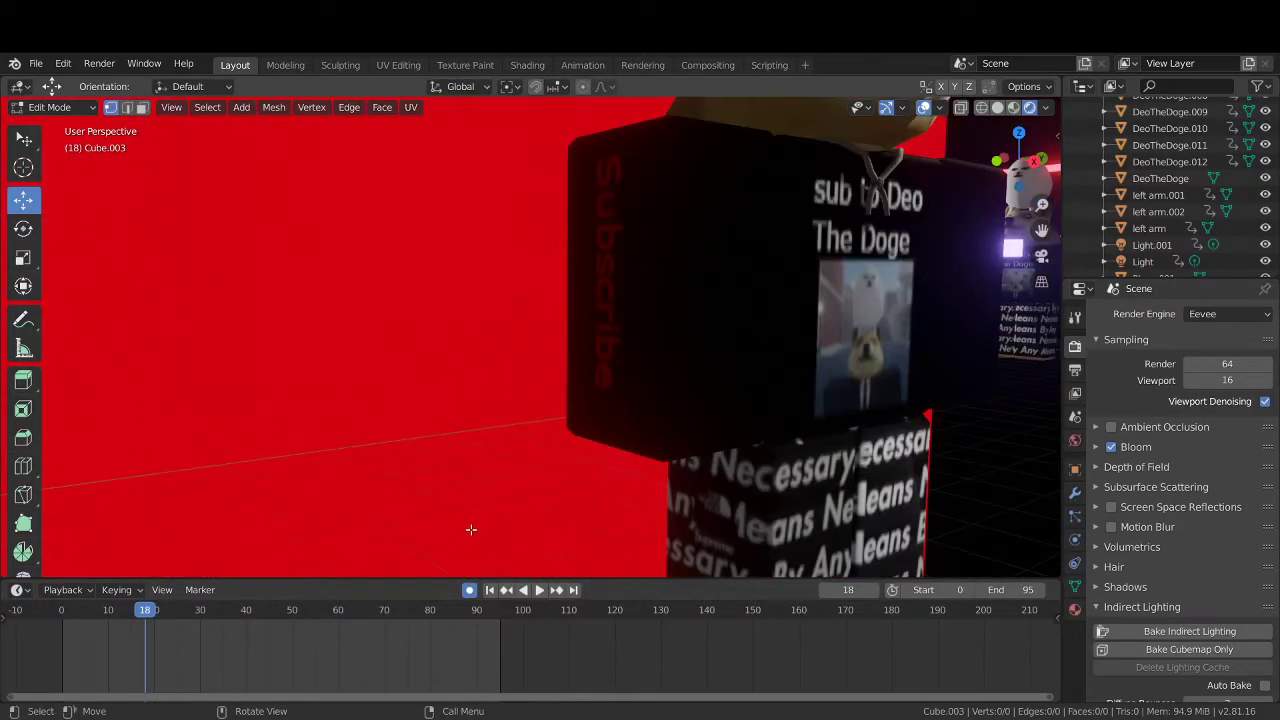
left_click(62, 610)
scroll(866, 405, "down", 6)
scroll(683, 340, "up", 3)
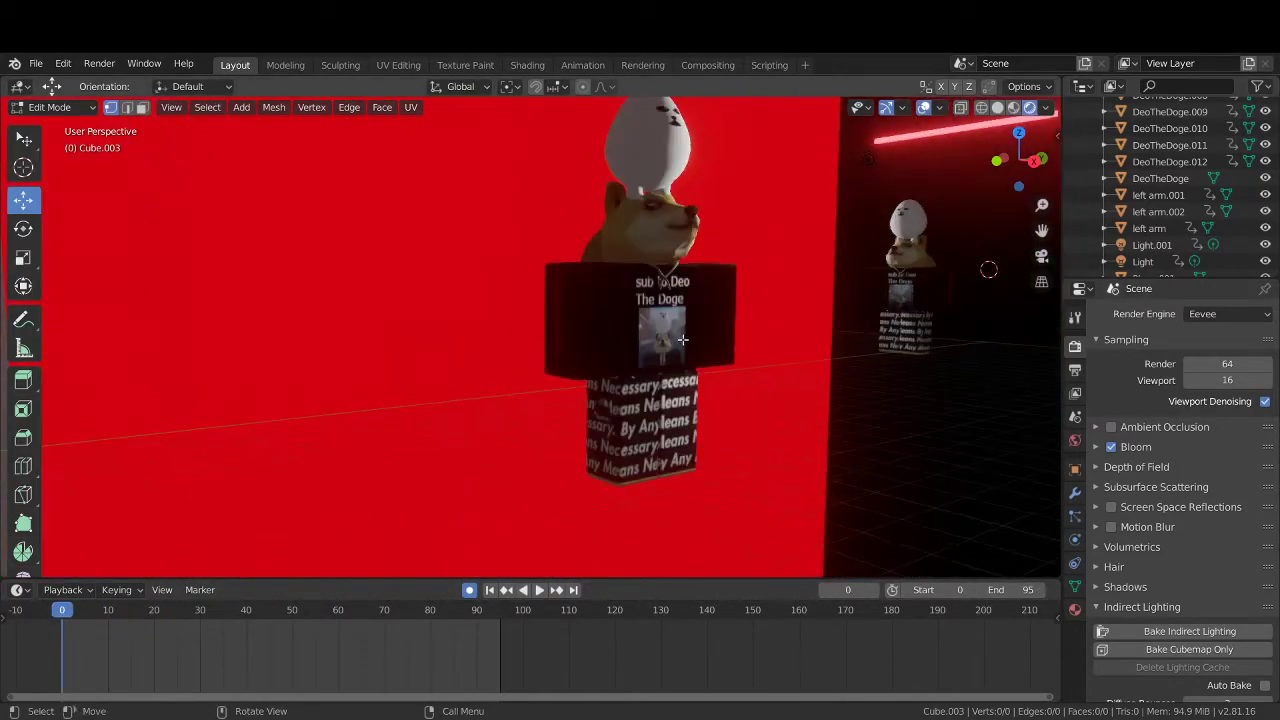
middle_click_drag(683, 340, 632, 345)
- Switch to Object Mode and select the left arm of the character in front of the red wall
key("ctrl+Tab")
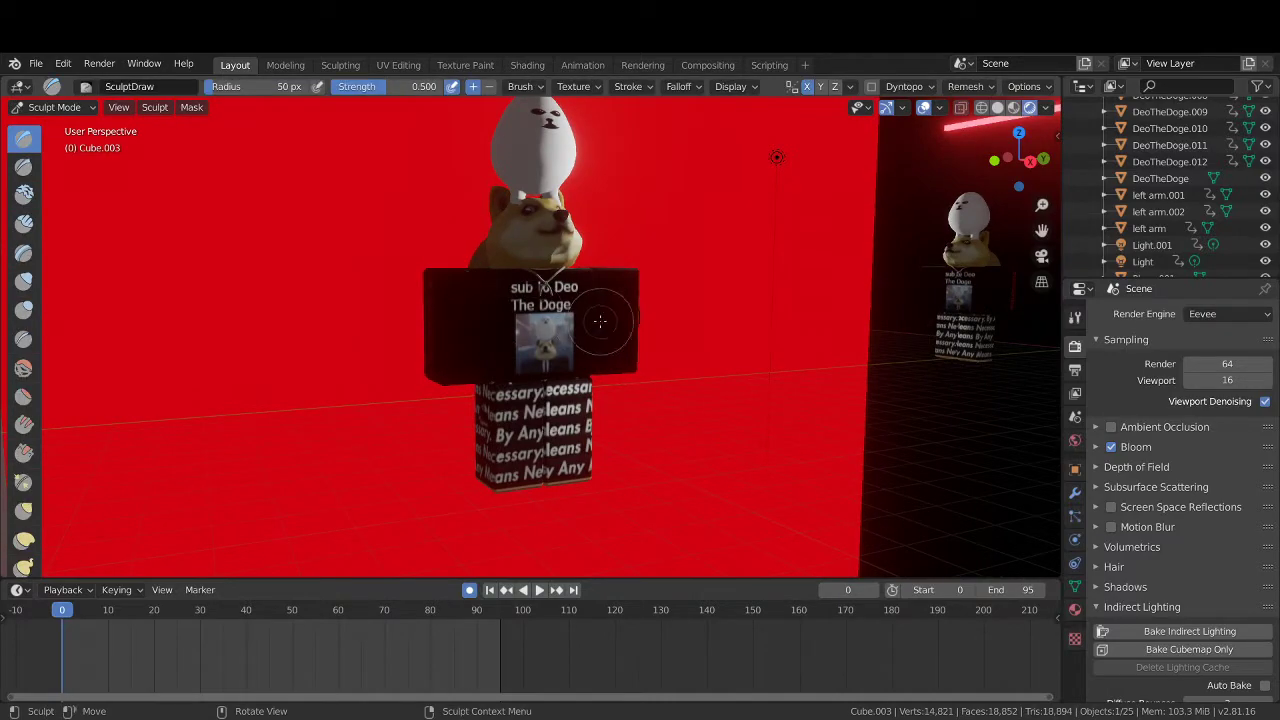
left_click(54, 107)
left_click(57, 126)
left_click(560, 270)
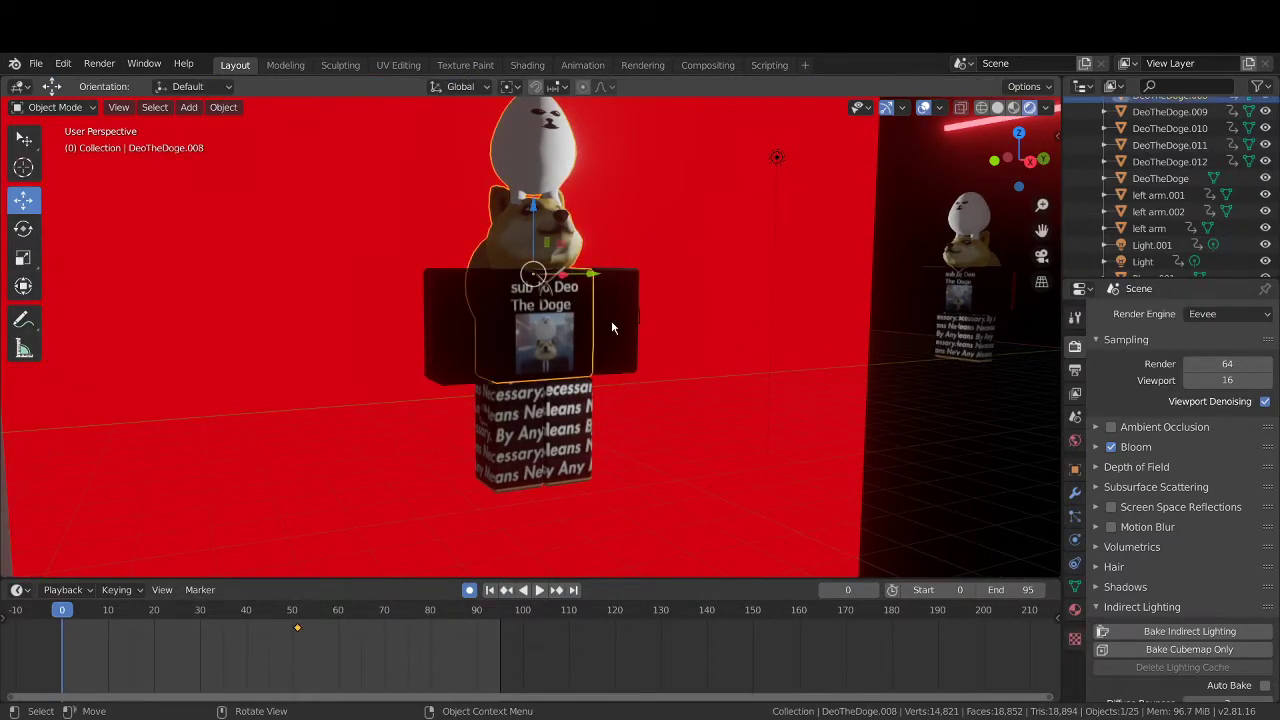
left_click(613, 328)
- Try moving that character's left arm away from the body along the Y axis at frame 0
scroll(658, 430, "down", 6)
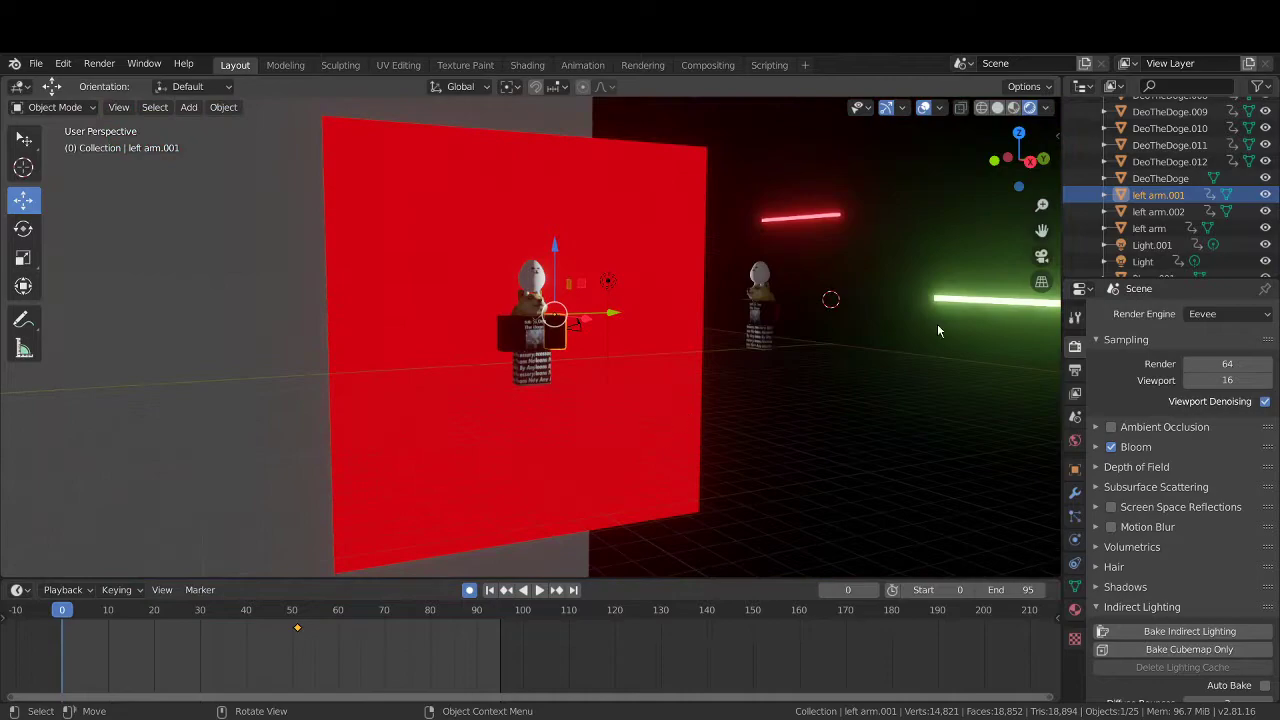
left_click(979, 303)
left_click(531, 330)
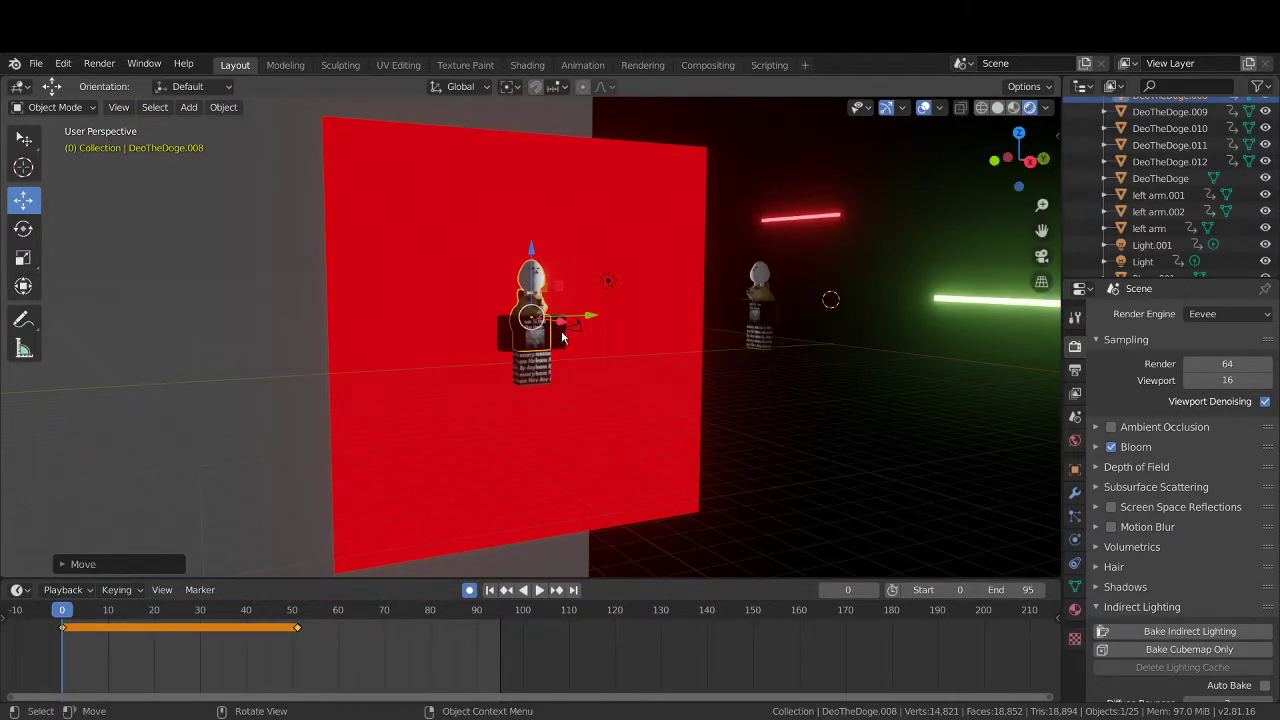
left_click(561, 341)
scroll(601, 464, "up", 6)
middle_click_drag(601, 466, 575, 460)
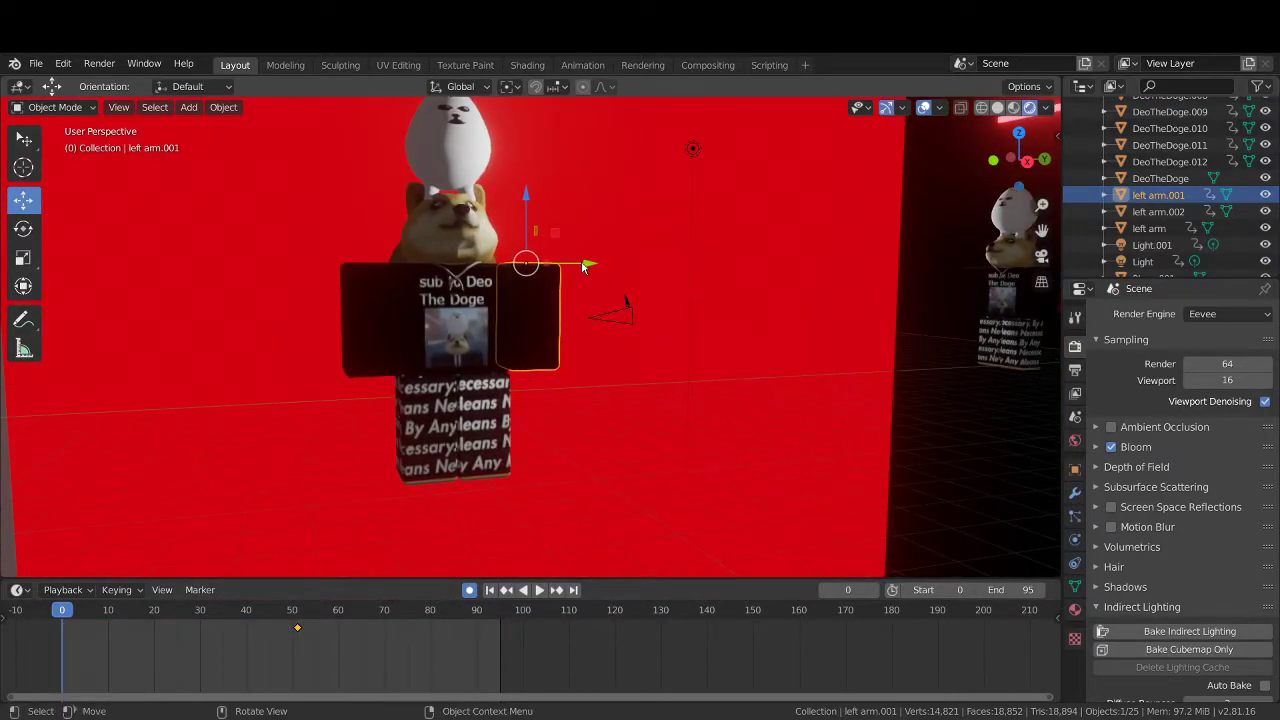
left_click_drag(583, 267, 722, 276)
left_click_drag(62, 612, 342, 584)
key("Escape")
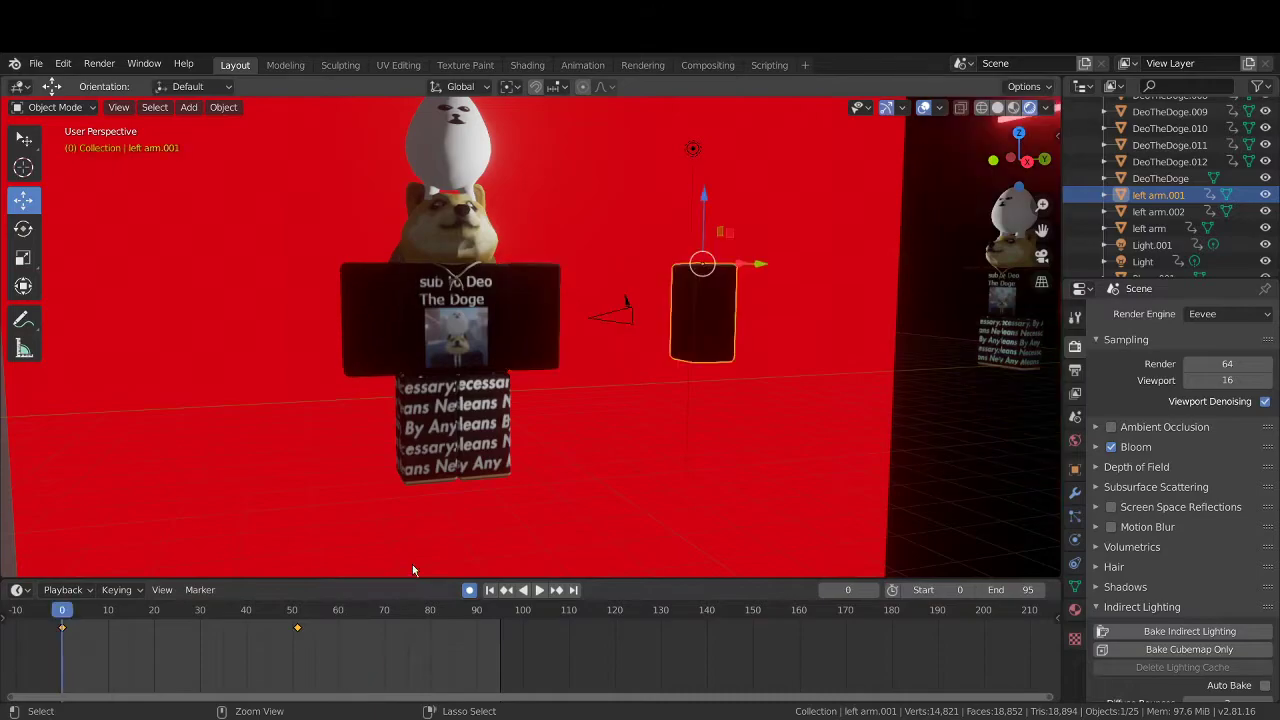
- Rotate that character's torso and heads by about 20° in the front view at frame 53
middle_click_drag(567, 489, 470, 490)
left_click(190, 427)
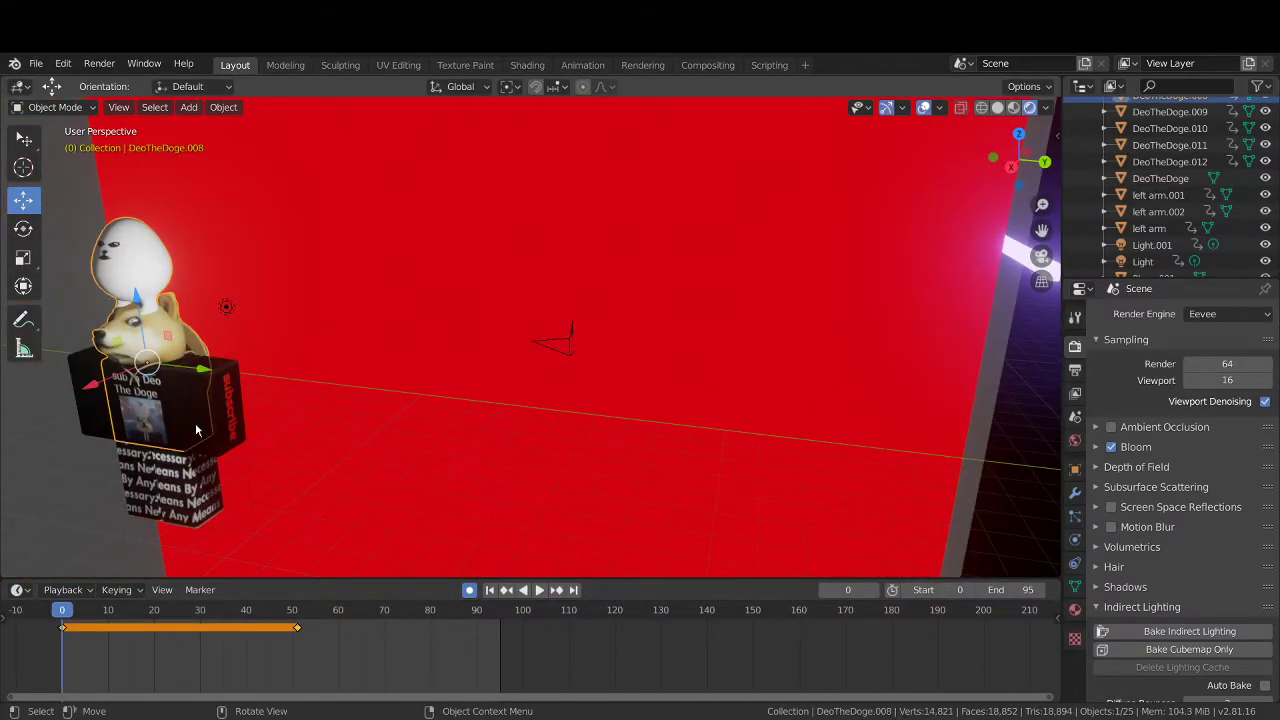
middle_click_drag(192, 430, 319, 414)
middle_click_drag(449, 575, 483, 377)
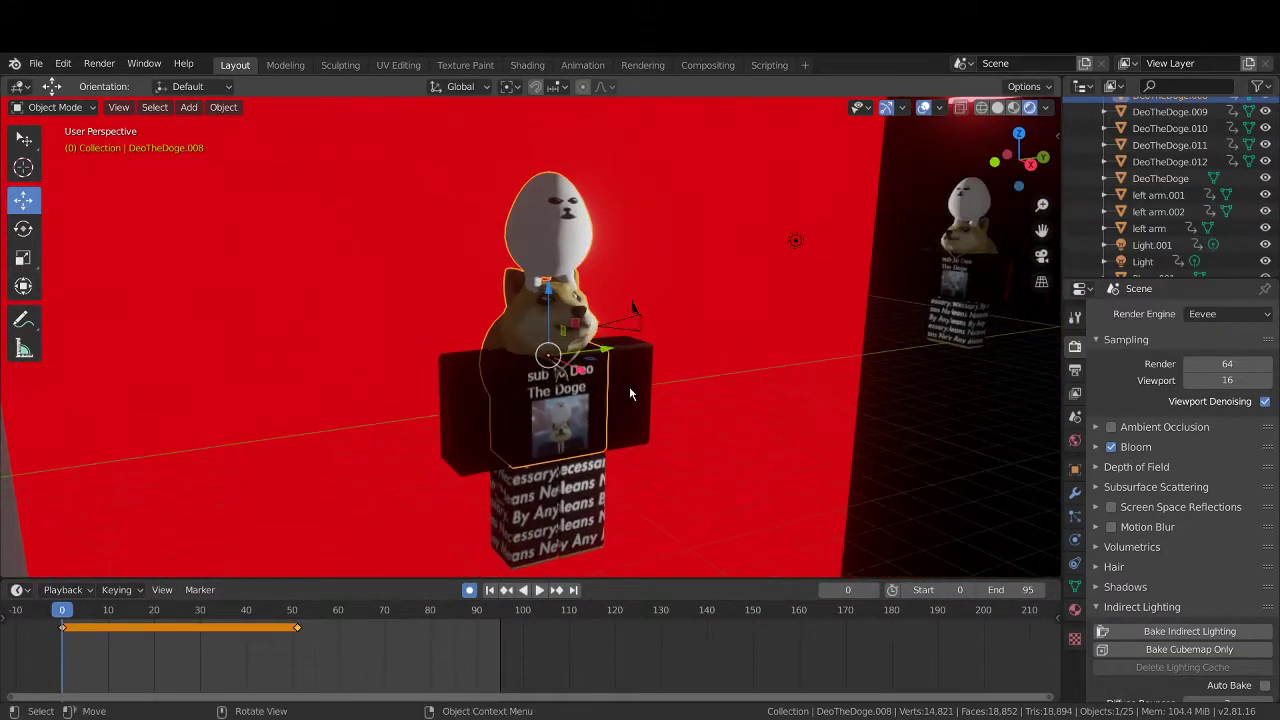
key("KP_1")
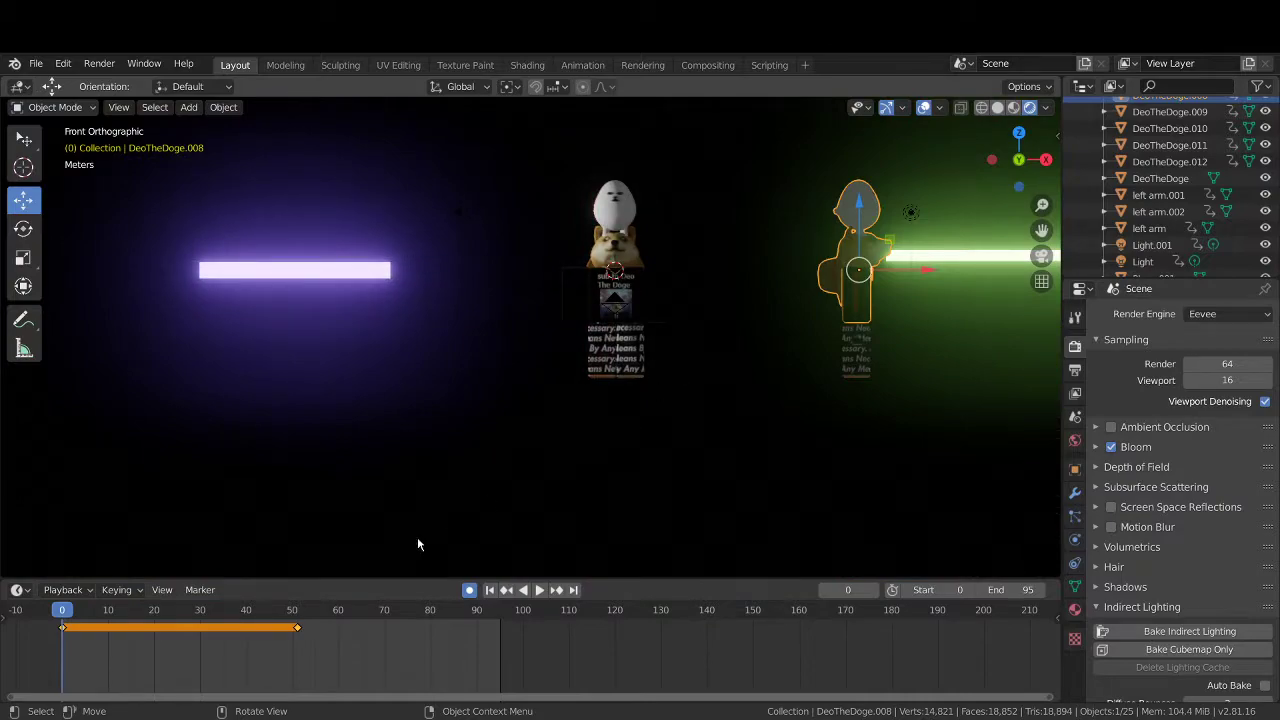
left_click(306, 610)
key("r")
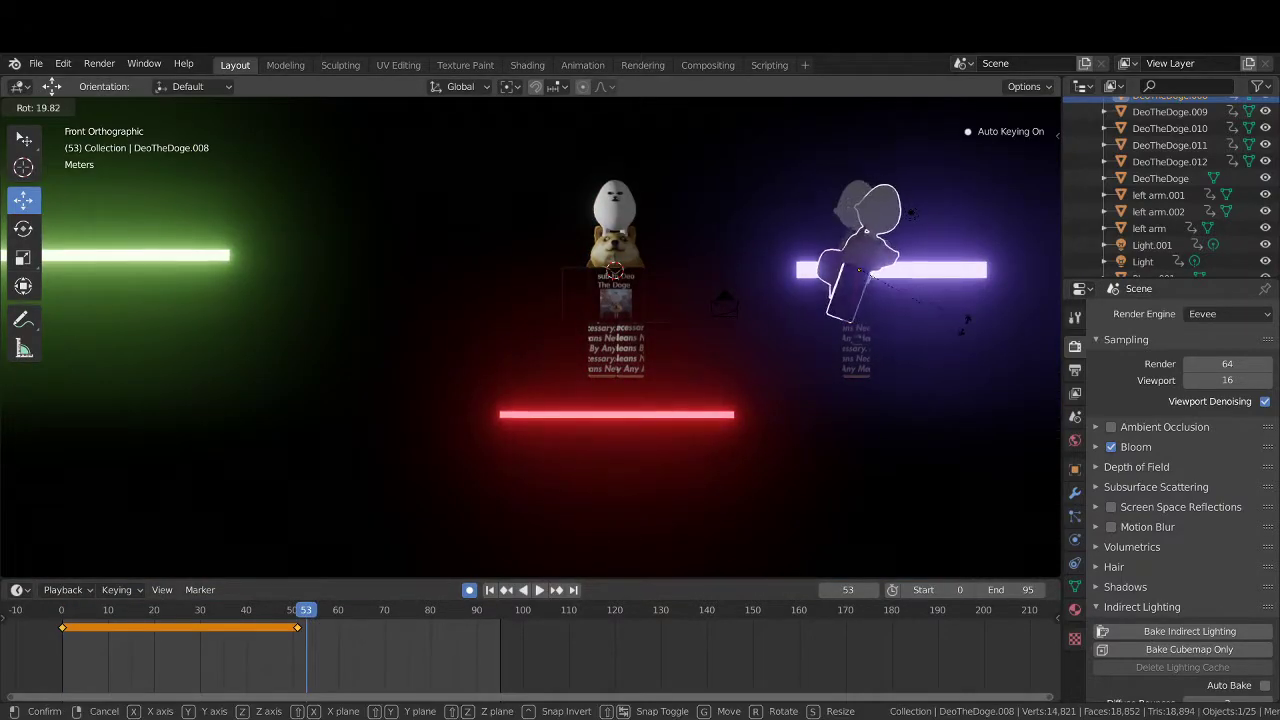
left_click(965, 321)
middle_click_drag(964, 324, 864, 346)
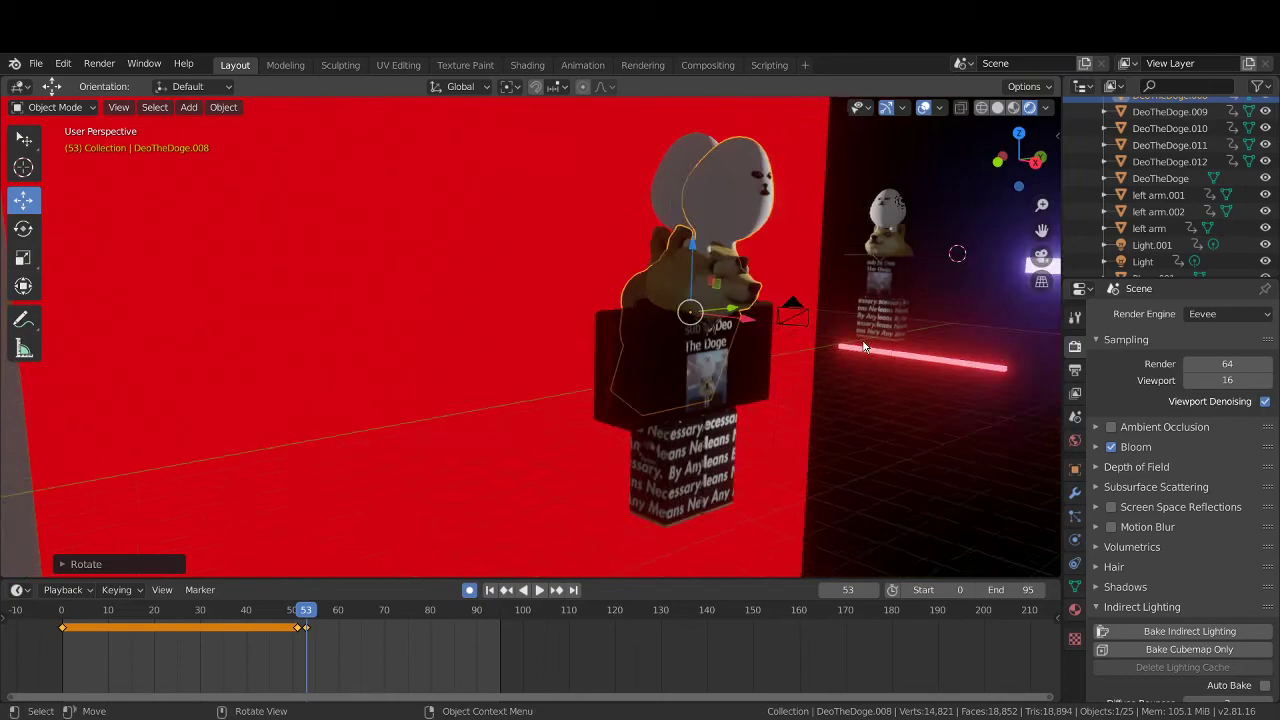
middle_click_drag(695, 277, 686, 288)
middle_click_drag(830, 270, 795, 321)
- Scrub back through the timeline, undo the torso rotation, and turn off automatic keyframing
left_click_drag(306, 609, 286, 588)
key("ctrl+z")
key("ctrl+z")
left_click(469, 590)
middle_click_drag(952, 295, 289, 590)
left_click(990, 284)
key("Escape")
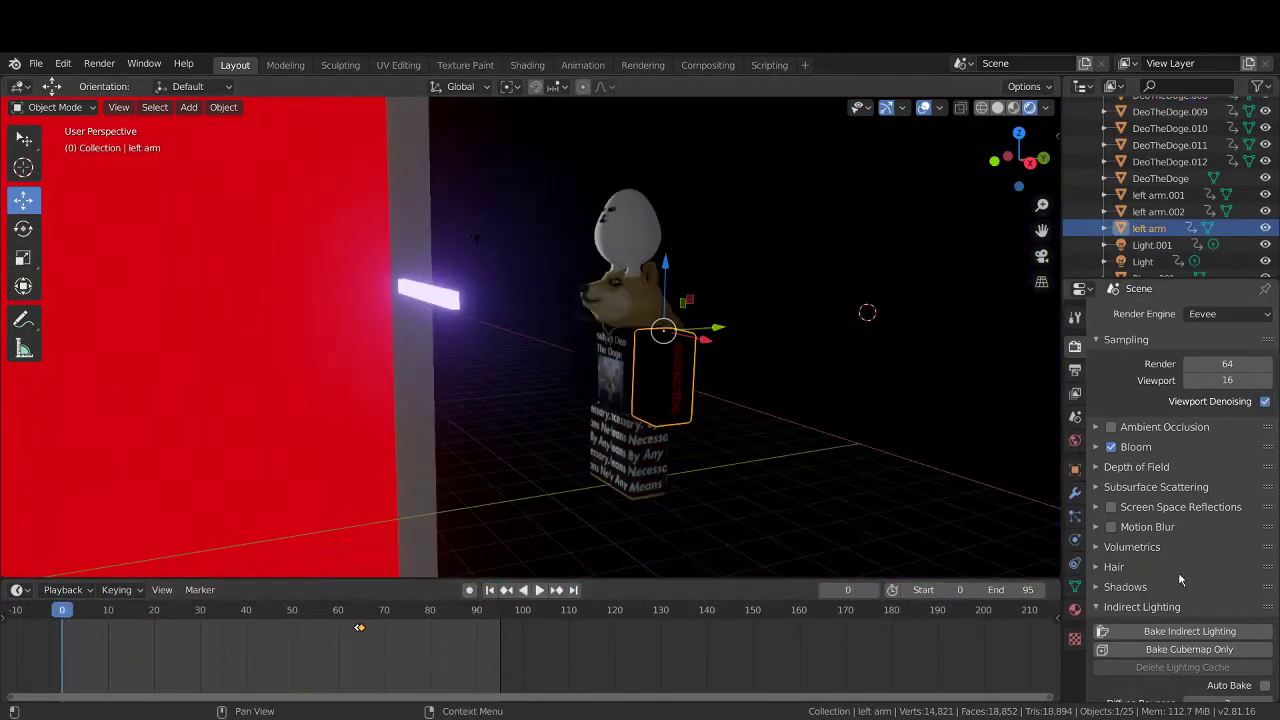
- Try automatic keyframing on the main character's left arm at frame 0, go to frame 79, and undo it
left_click(705, 327)
left_click(686, 353)
left_click(715, 331)
left_click(426, 610)
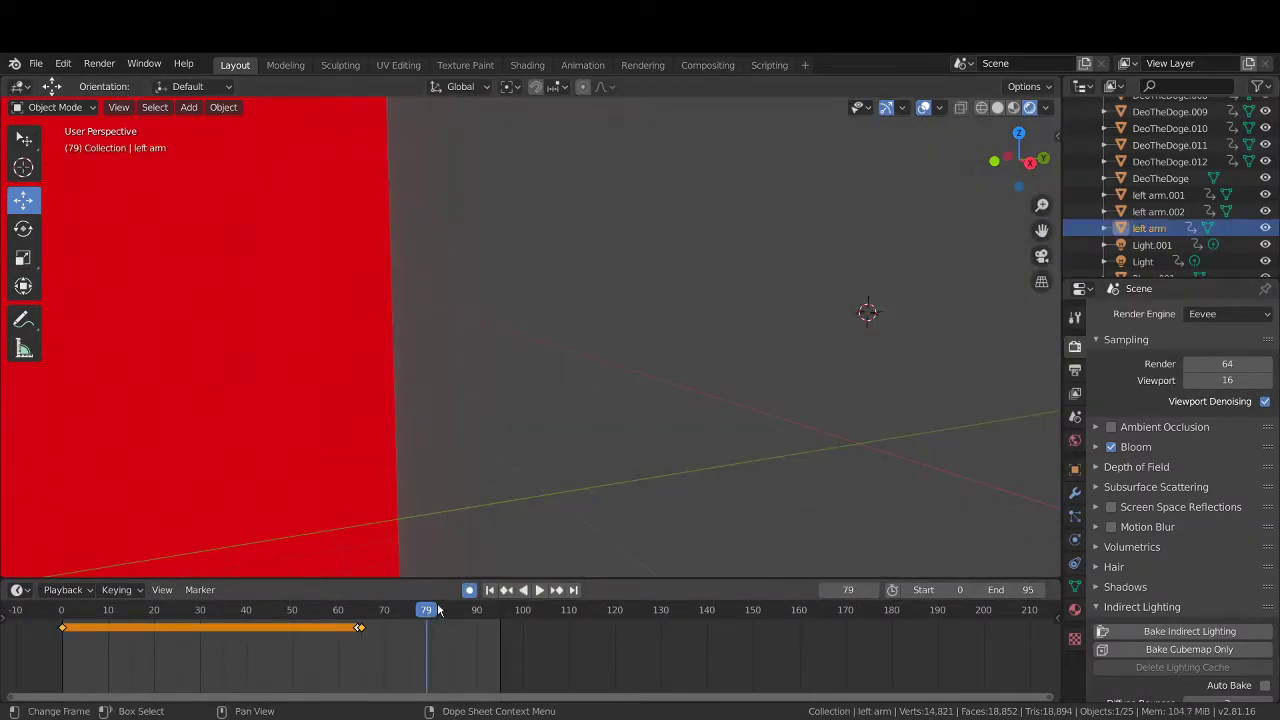
scroll(537, 497, "down", 3)
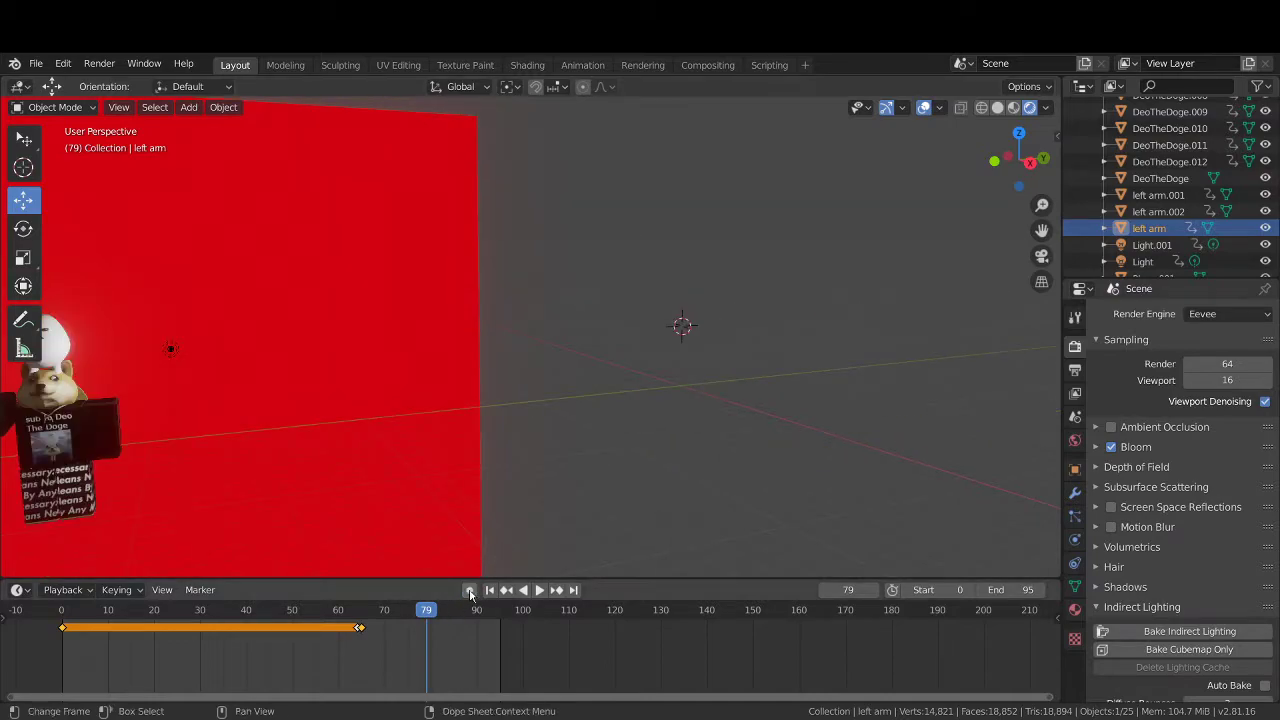
key("ctrl+z")
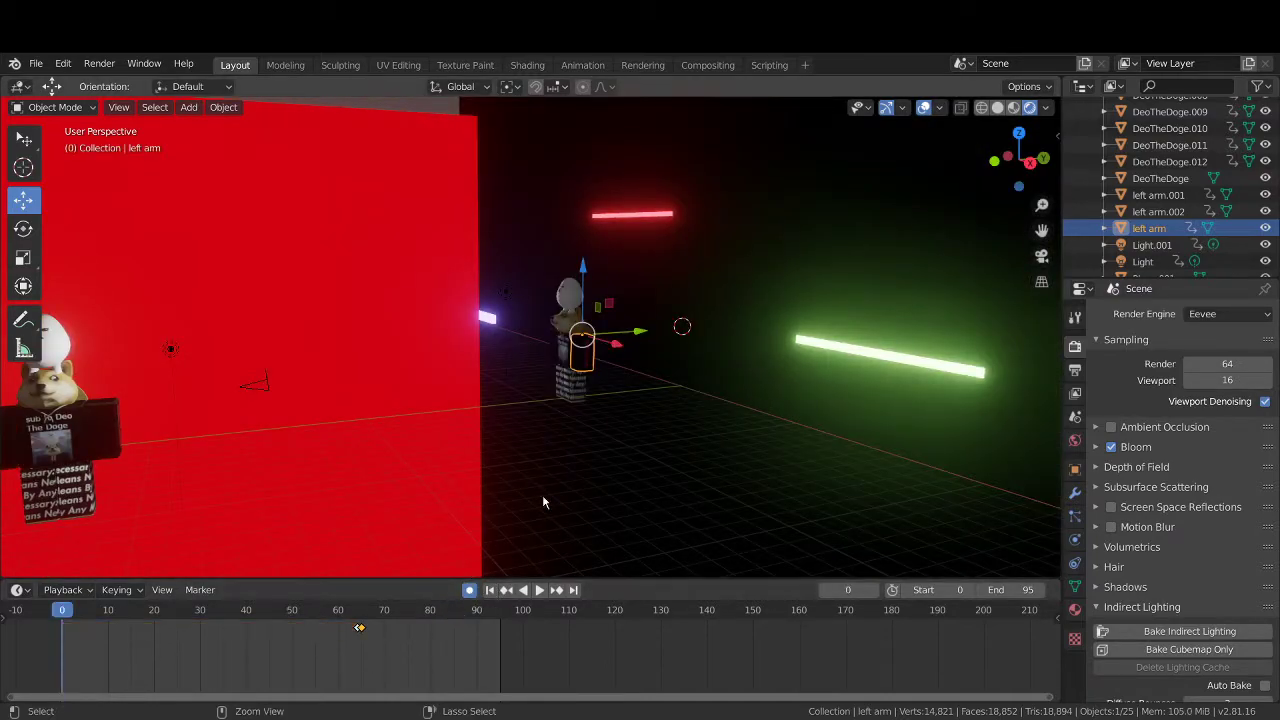
- Look through the scene camera and scrub the animation from frame 0 to frame 52
scroll(611, 449, "down", 8)
scroll(600, 439, "up", 4)
middle_click_drag(628, 402, 649, 395)
scroll(640, 396, "up", 3)
middle_click_drag(540, 406, 959, 281)
left_click(1041, 257)
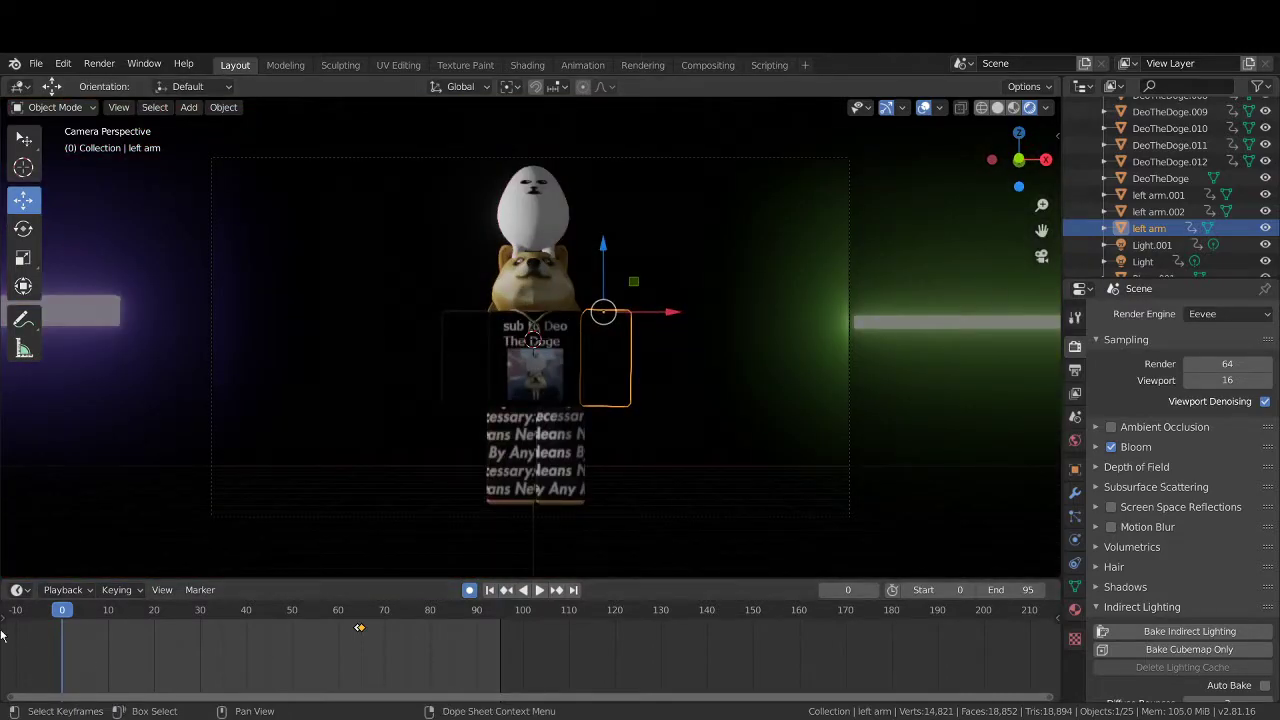
left_click_drag(56, 606, 301, 634)
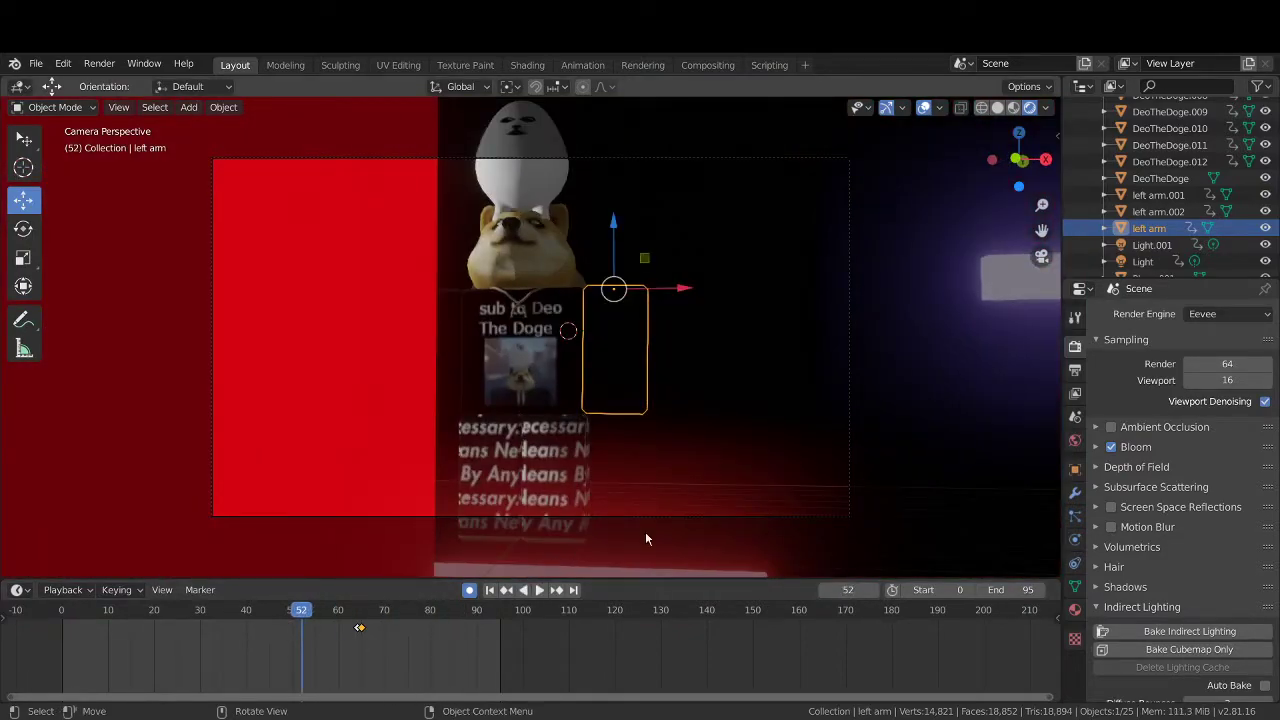
- Play the animation and examine the scene from outside the camera
middle_click_drag(645, 532, 365, 574)
scroll(758, 530, "down", 4)
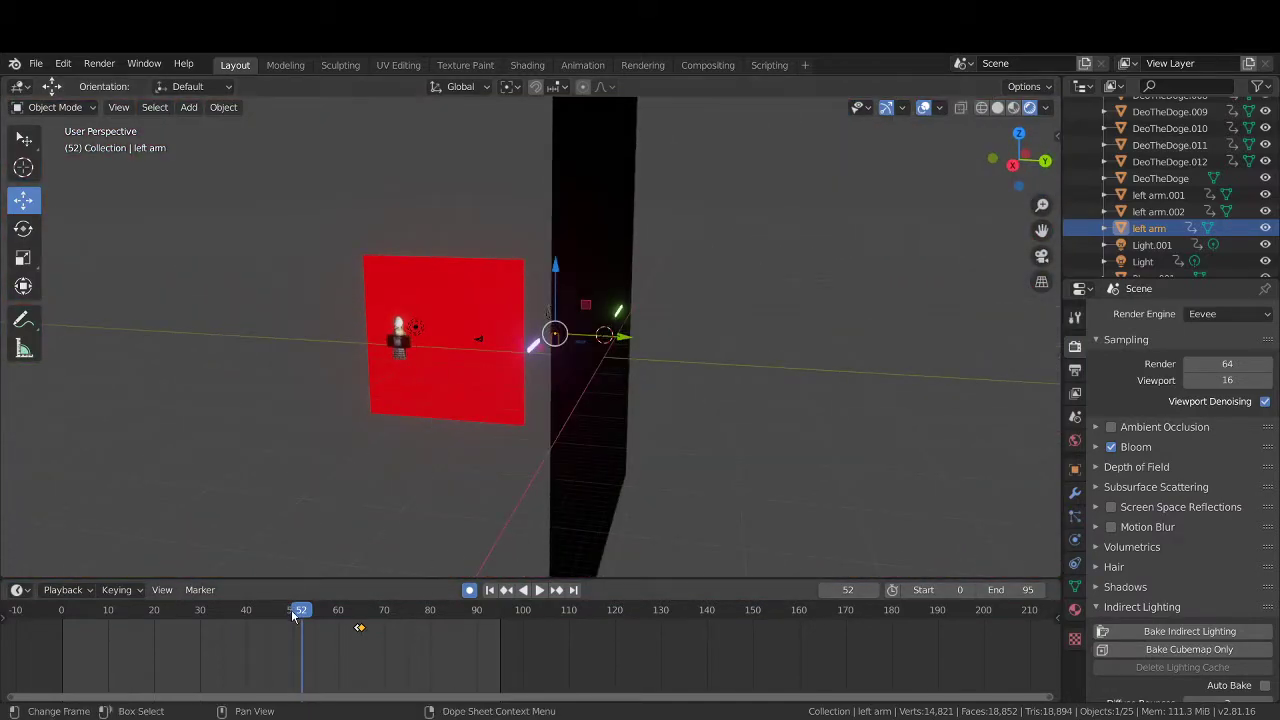
key("space")
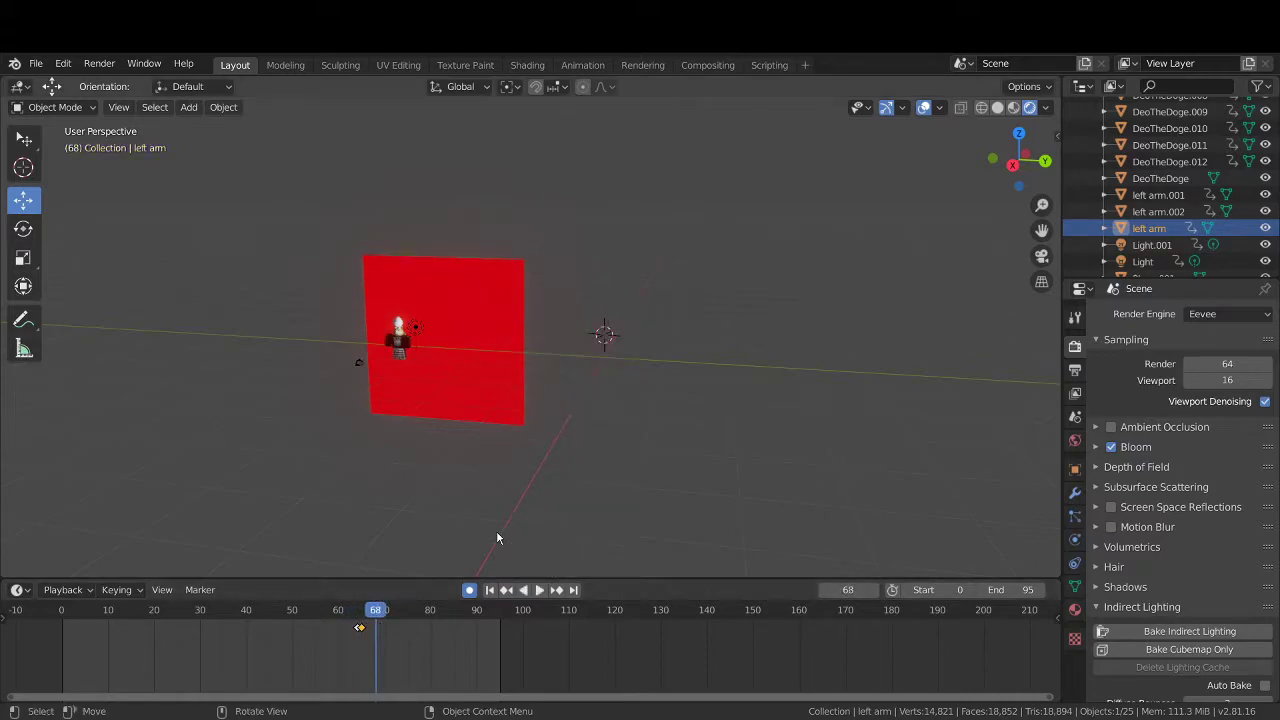
middle_click_drag(500, 505, 452, 475)
middle_click_drag(628, 337, 527, 467)
middle_click_drag(635, 491, 470, 480)
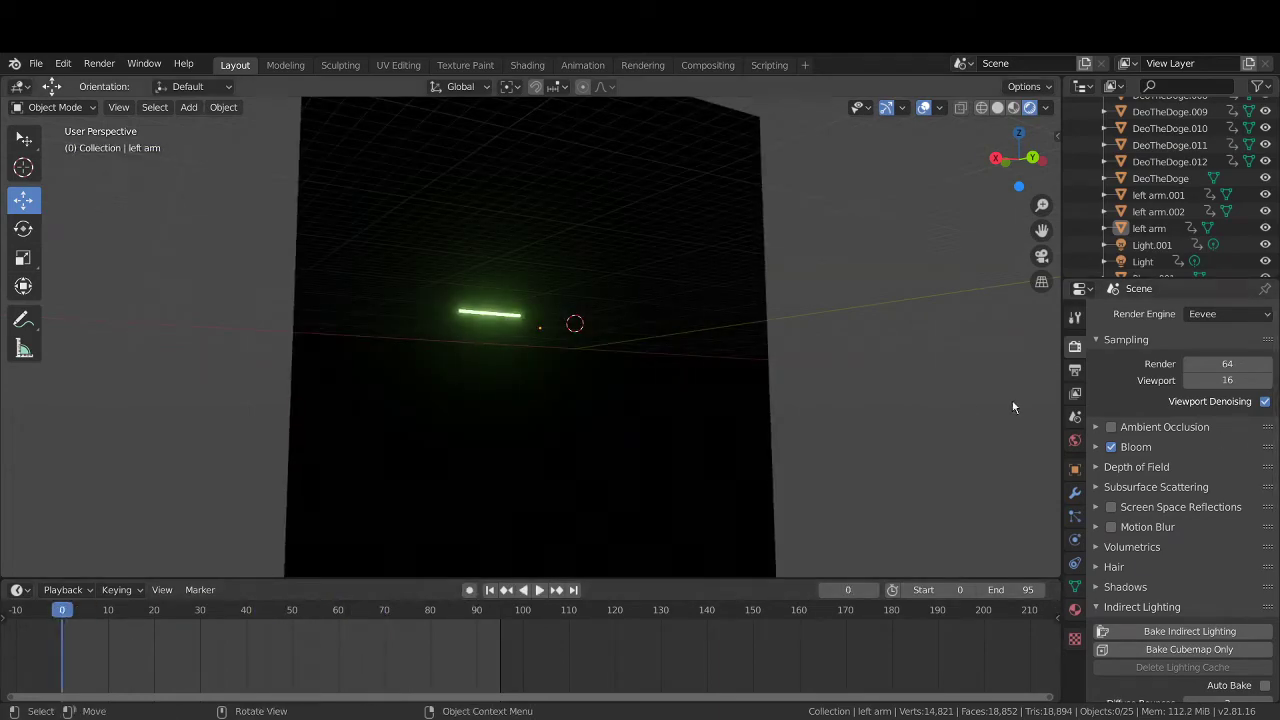
- Add a cube and move it along the Y axis towards the edge of the red wall
middle_click_drag(1014, 406, 674, 449)
scroll(560, 361, "up", 4)
scroll(677, 453, "up", 3)
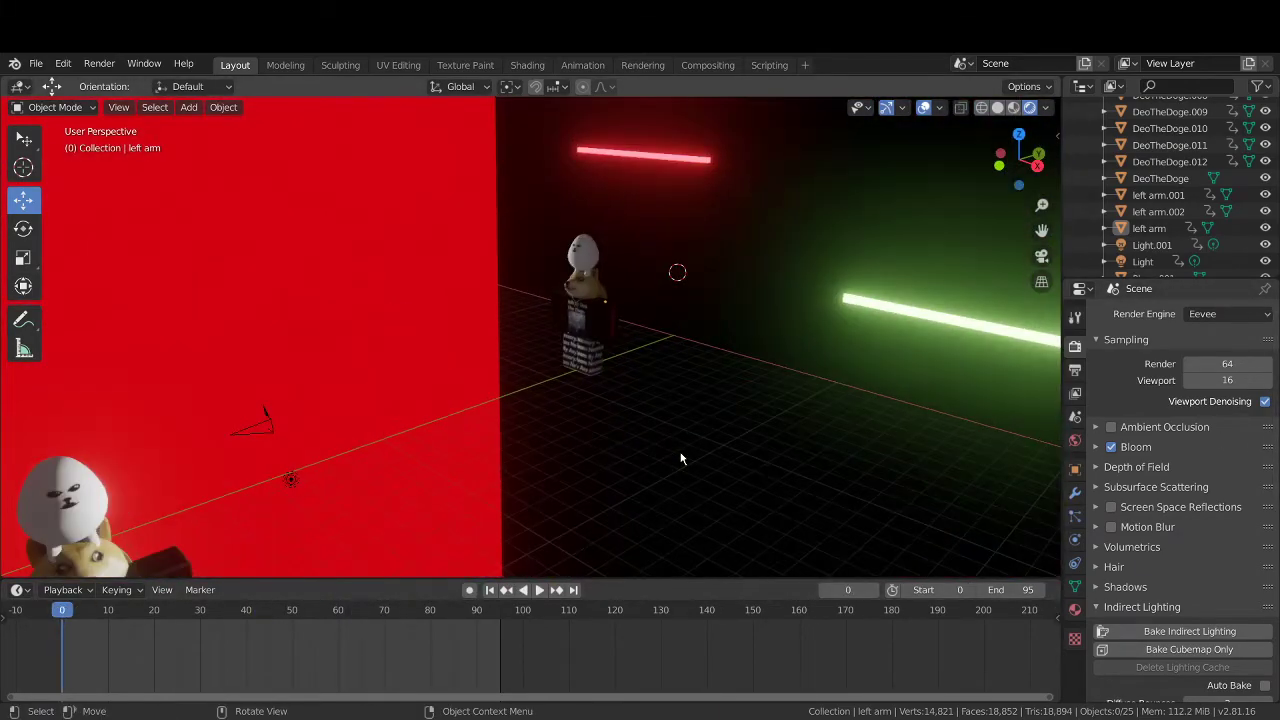
key("shift+a")
mouse_move(583, 400)
left_click(718, 415)
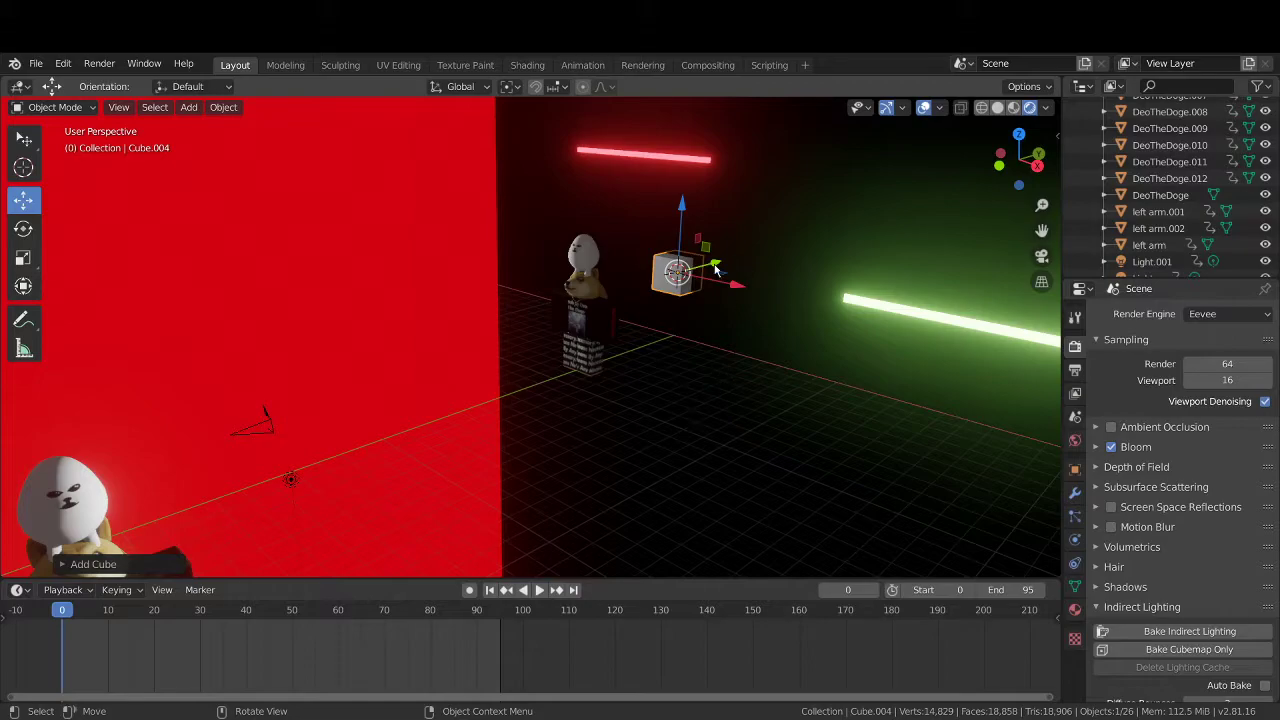
left_click_drag(715, 268, 579, 372)
left_click_drag(676, 323, 652, 331)
- Flatten the cube to about 0.25 along the Z axis and narrow it along the Y axis
middle_click_drag(688, 370, 637, 355)
key("s")
key("z")
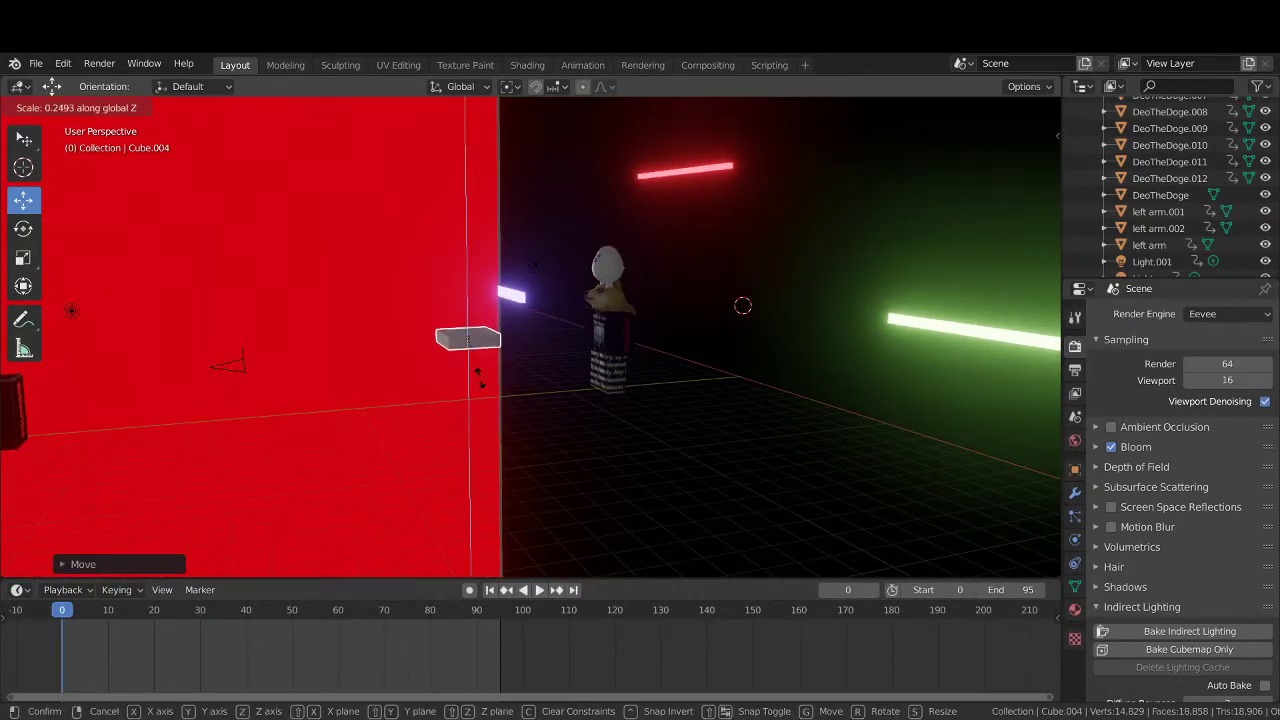
left_click(483, 385)
key("s")
key("x")
key("Escape")
key("s")
key("y")
left_click(402, 411)
- Stretch the flattened cube along the X axis into a long, thin bar
middle_click_drag(402, 411, 658, 440)
key("s")
key("x")
left_click(752, 407)
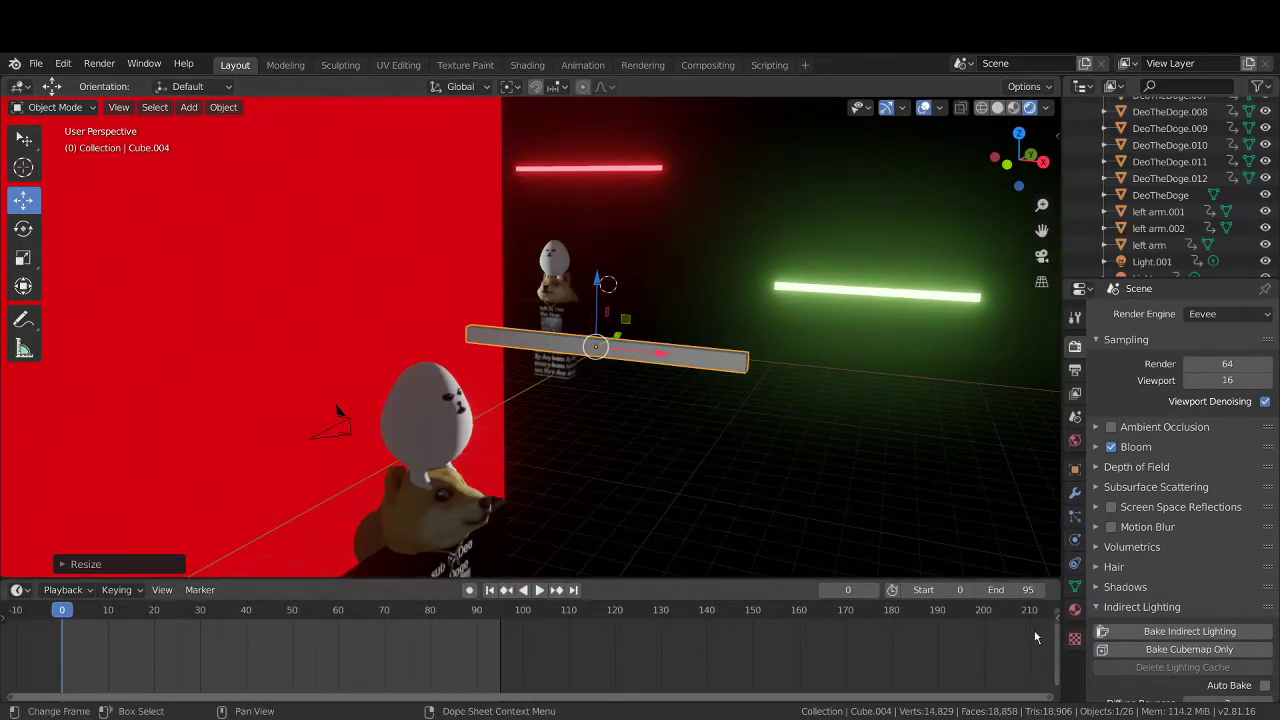
- Give the bar a new material with an Emission surface and a strength of 7.6
left_click(1075, 606)
left_click(1190, 385)
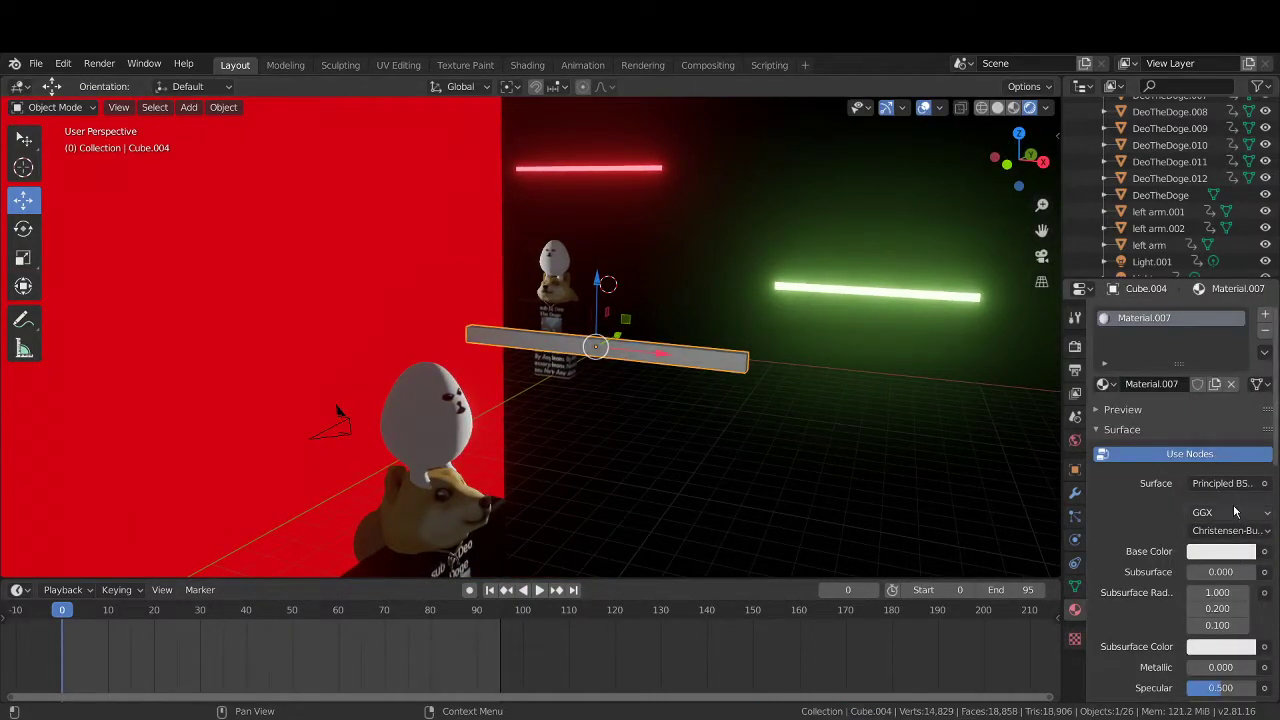
left_click(1232, 483)
left_click(1073, 157)
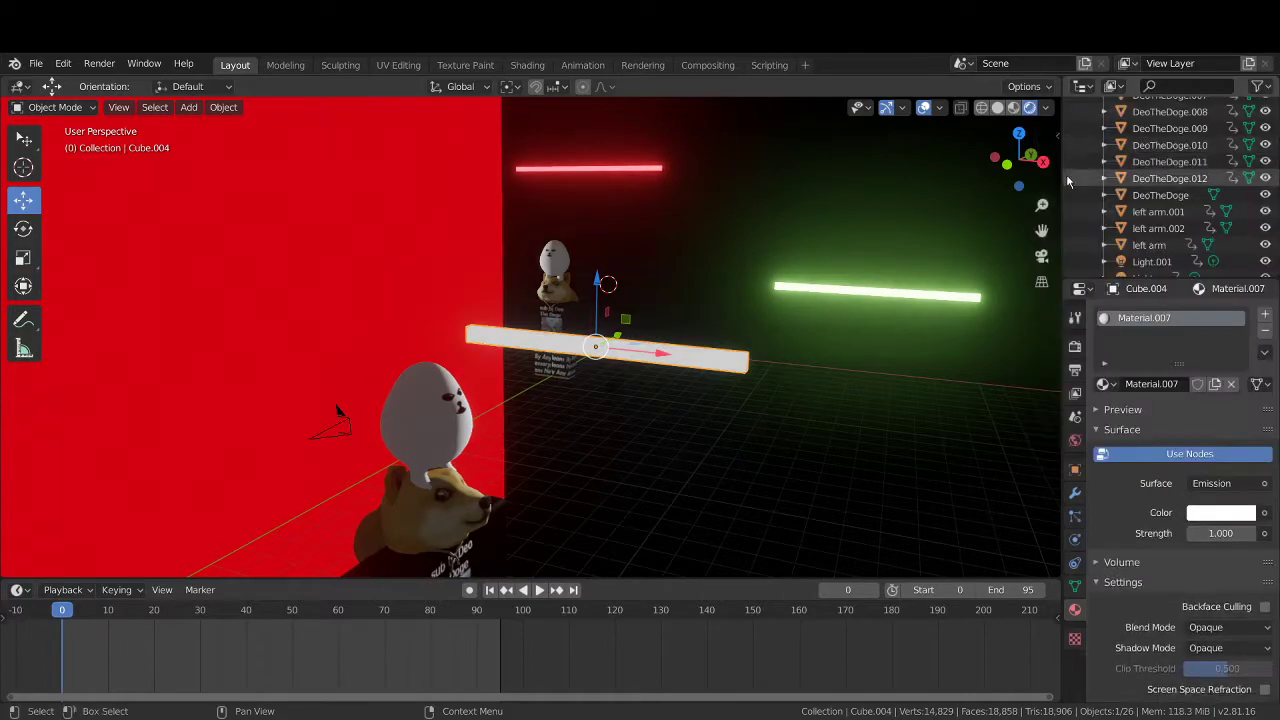
left_click_drag(1221, 533, 1262, 533)
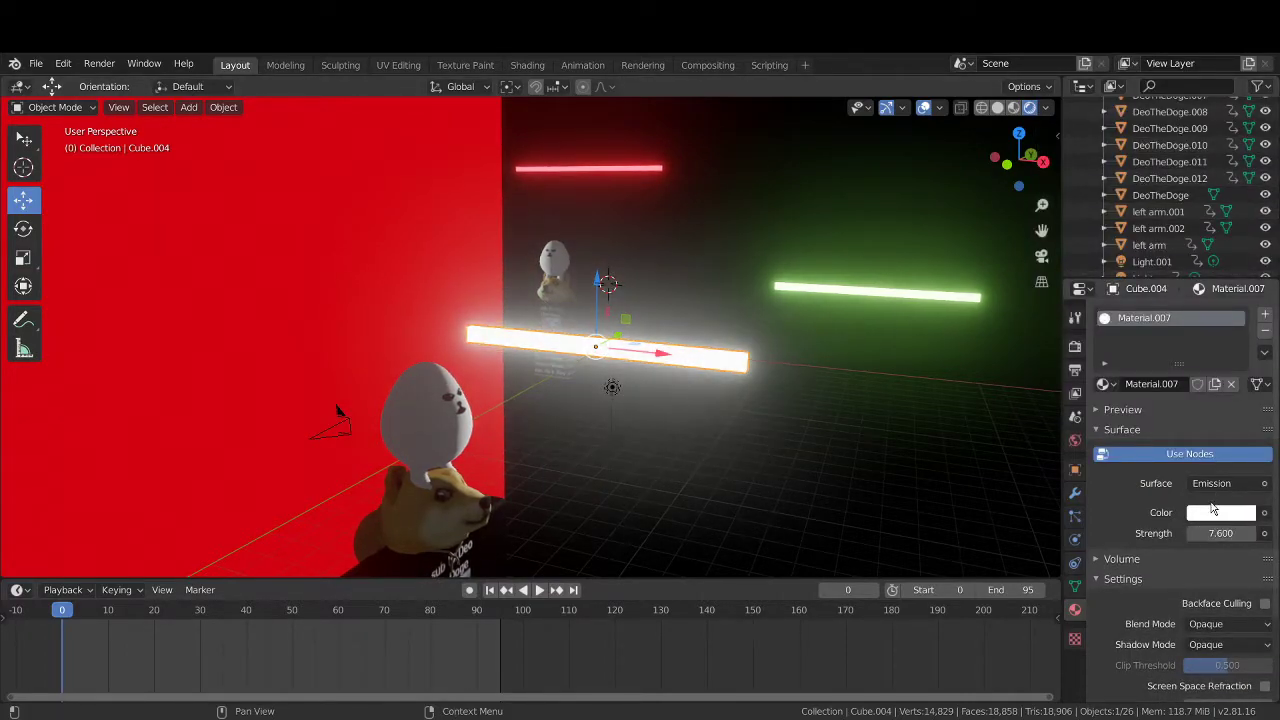
- Set the bar's emission color to yellow
left_click(1215, 512)
left_click_drag(1178, 339, 1126, 372)
left_click(775, 361)
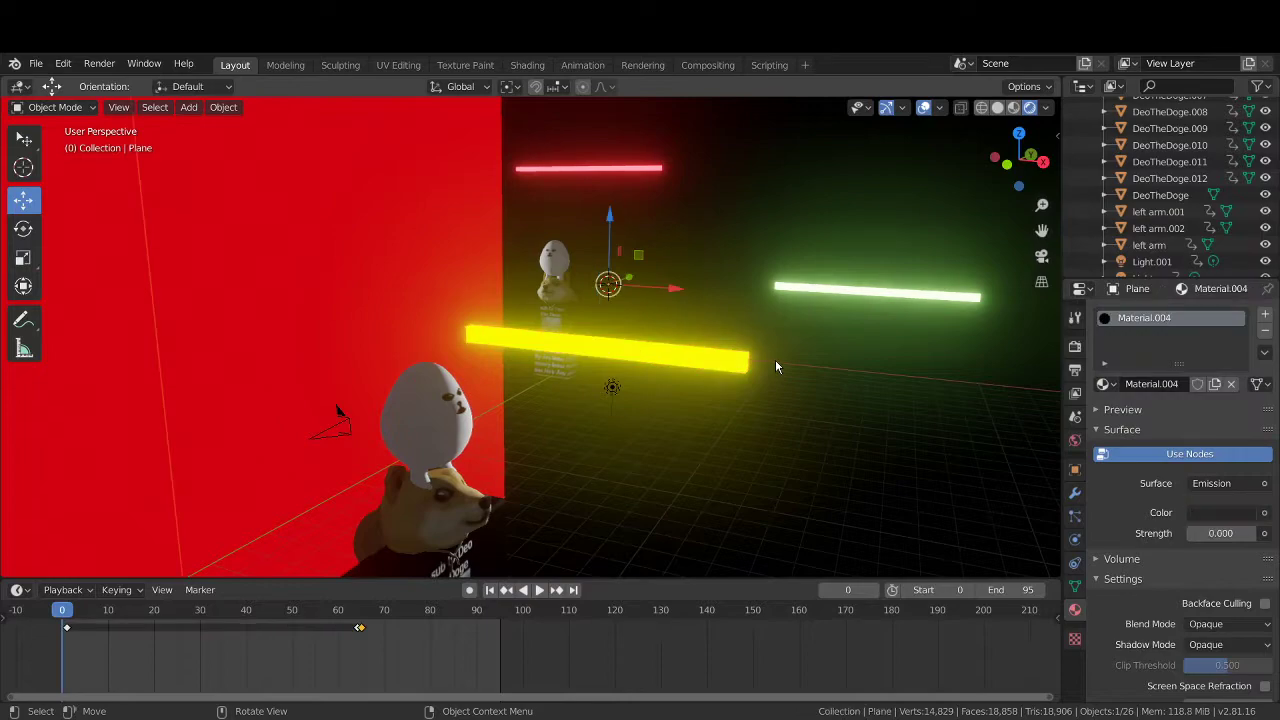
- Move the yellow bar beneath the purple bar, just outside the left edge of the camera frame
key("KP_1")
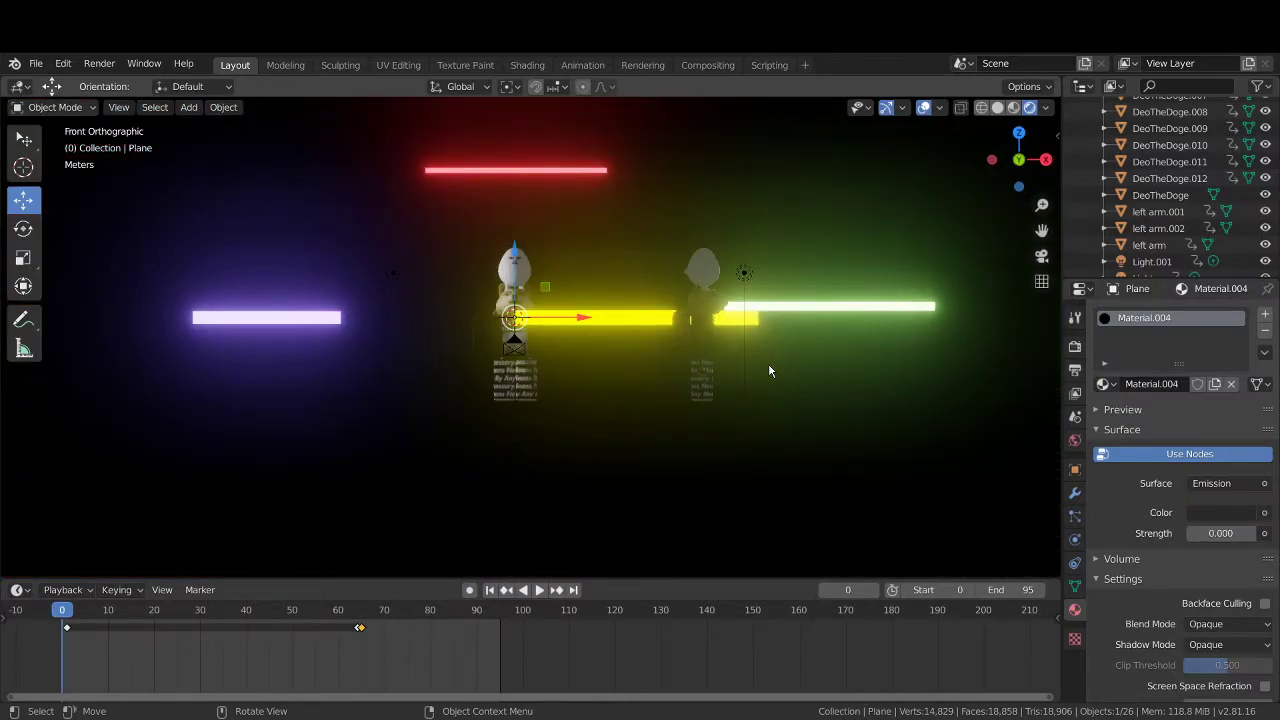
left_click(606, 321)
key("g")
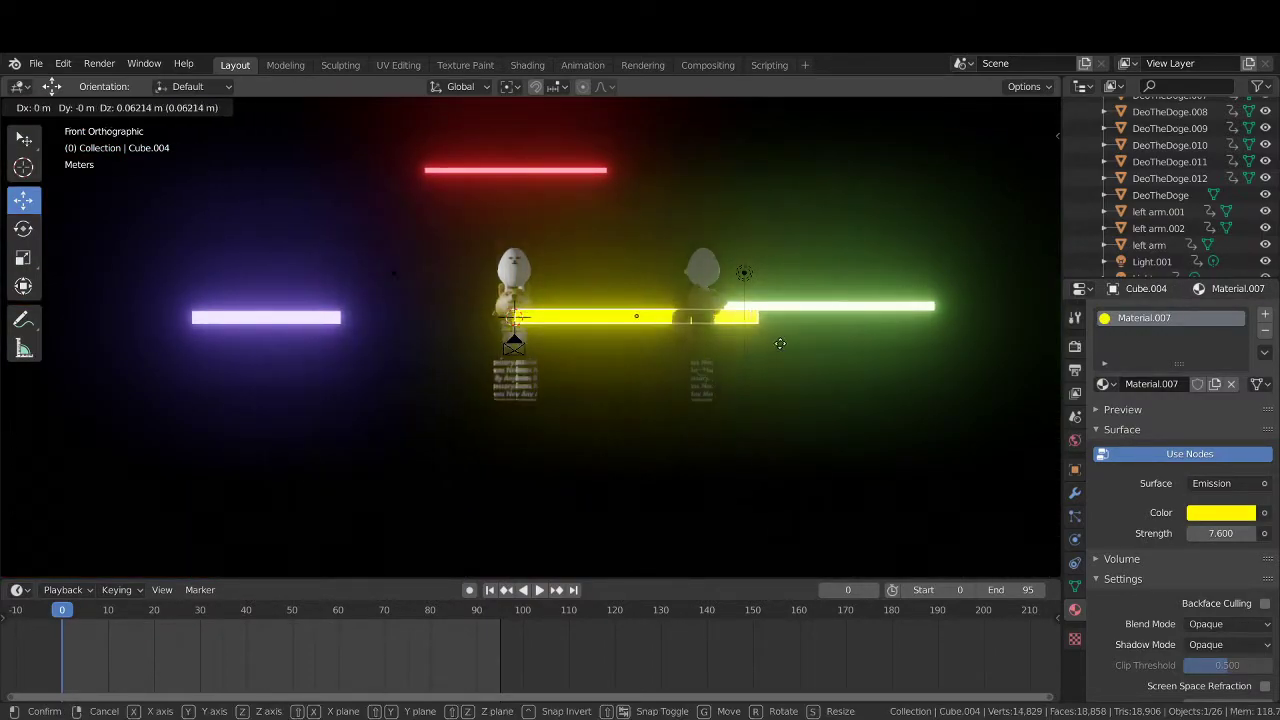
left_click(403, 374)
middle_click_drag(403, 374, 566, 399)
left_click_drag(520, 393, 332, 396)
mouse_move(366, 397)
middle_mouse_down()
mouse_move(408, 392)
mouse_move(391, 401)
middle_mouse_up()
left_click(1041, 256)
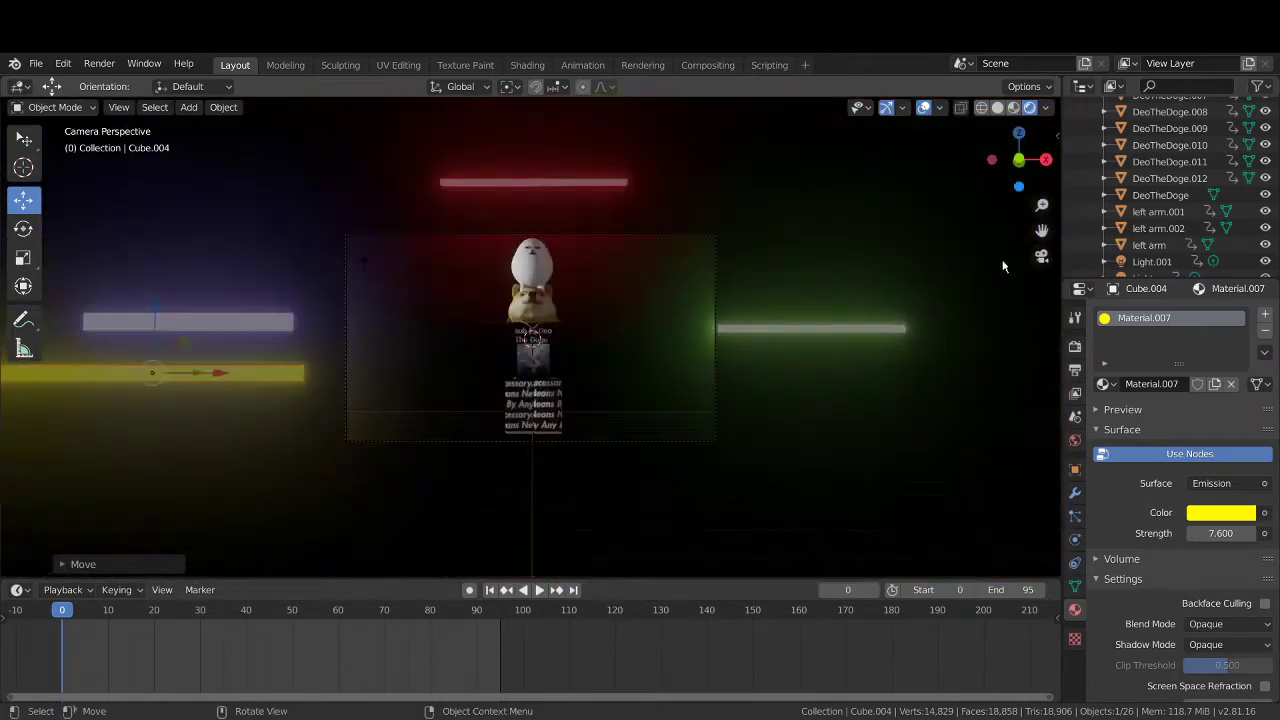
left_click_drag(203, 378, 237, 379)
- With automatic keyframing on, key the yellow bar left of the camera frame at frame 0 and right of it at frame 40
left_click(469, 589)
left_click_drag(252, 373, 224, 376)
left_click(246, 612)
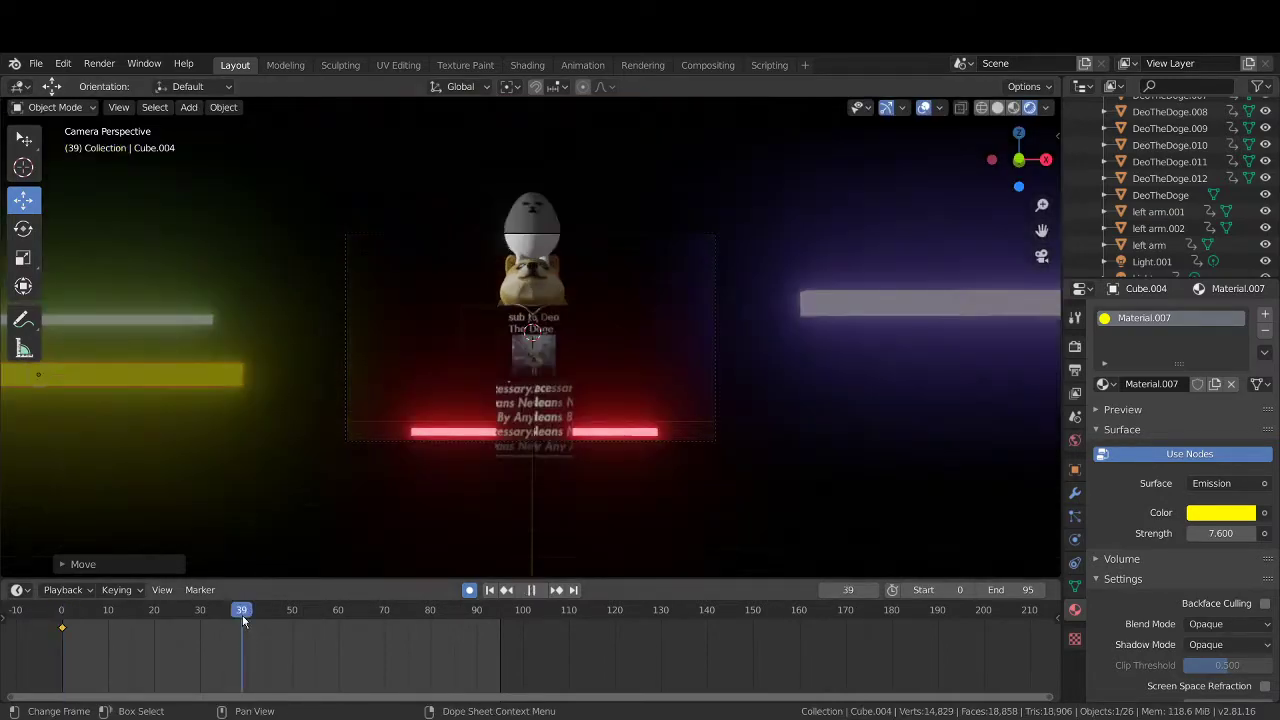
left_click_drag(122, 385, 1031, 420)
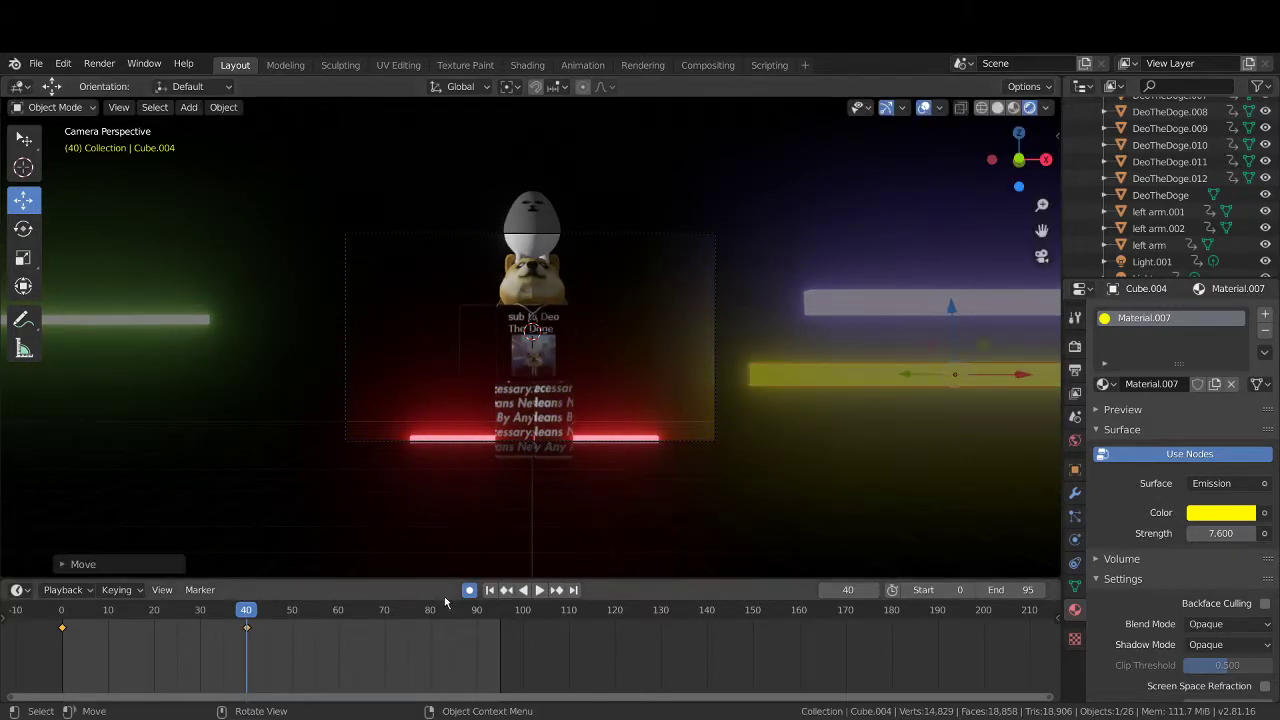
- Turn off automatic keyframing and play the animation from frame 0 to preview the yellow bar's movement, stopping at frame 56
left_click(62, 612)
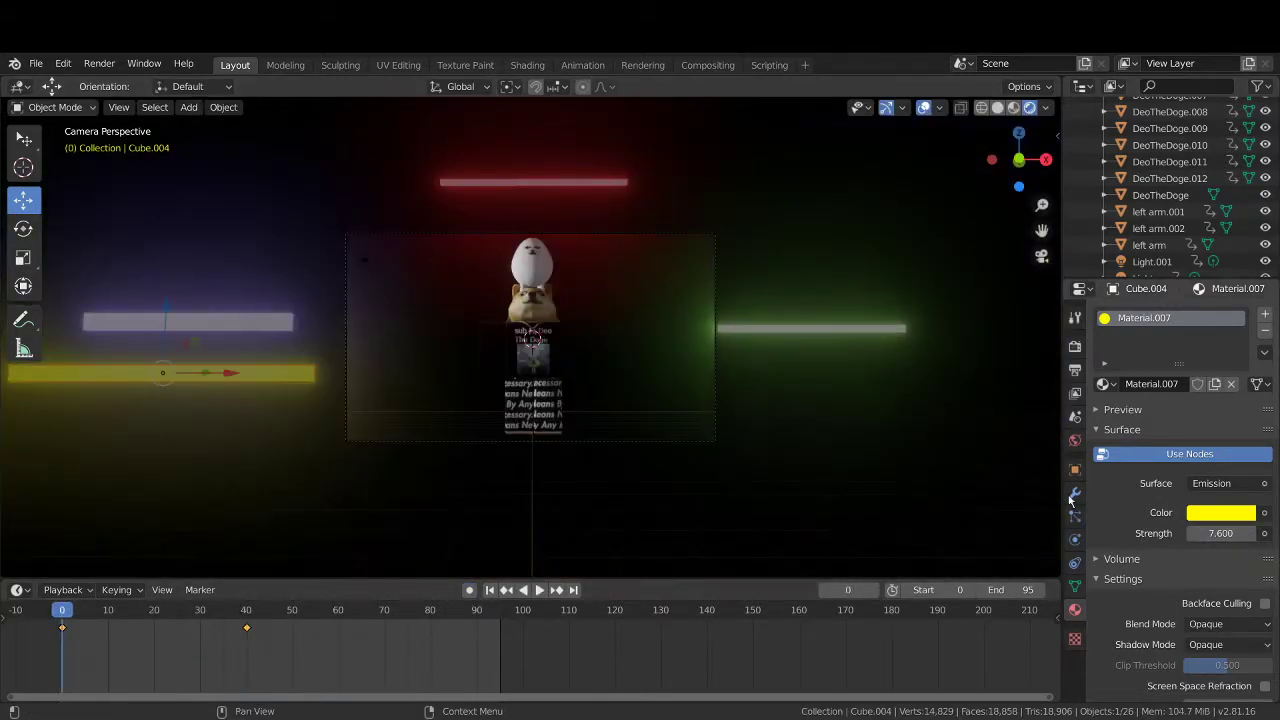
left_click(535, 590)
left_click(535, 590)
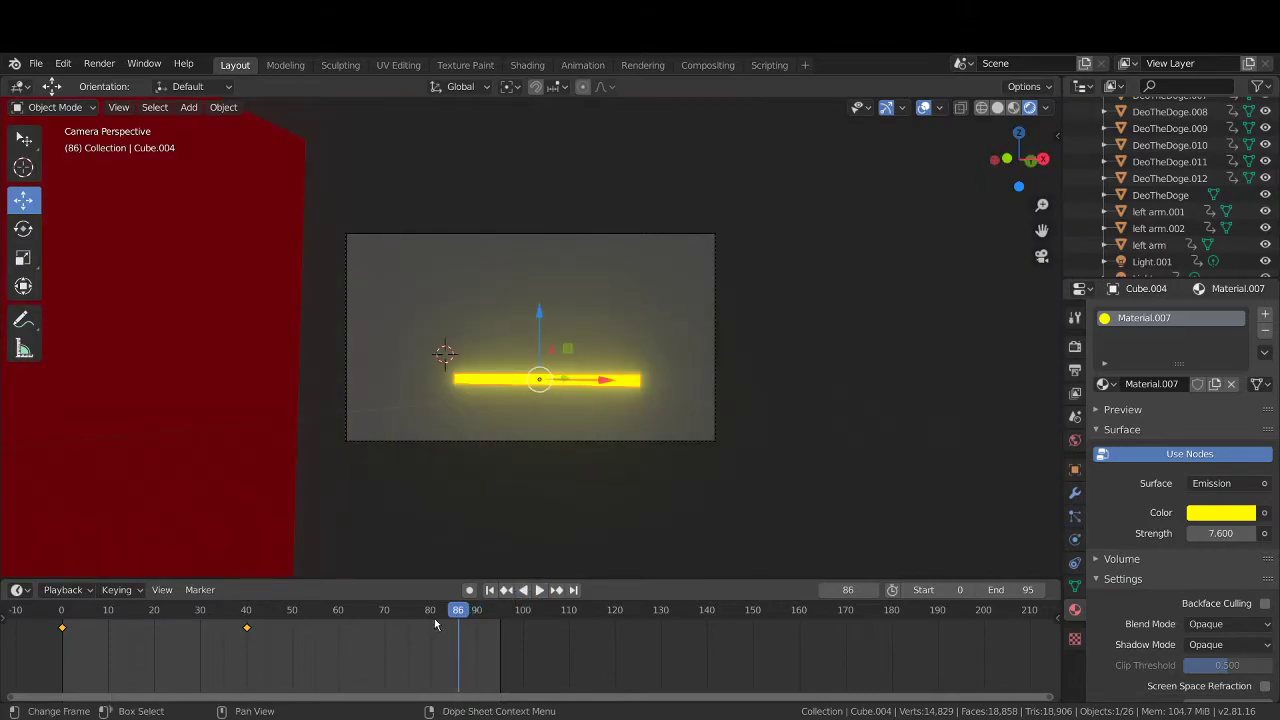
left_click(62, 612)
scroll(796, 458, "up", 4)
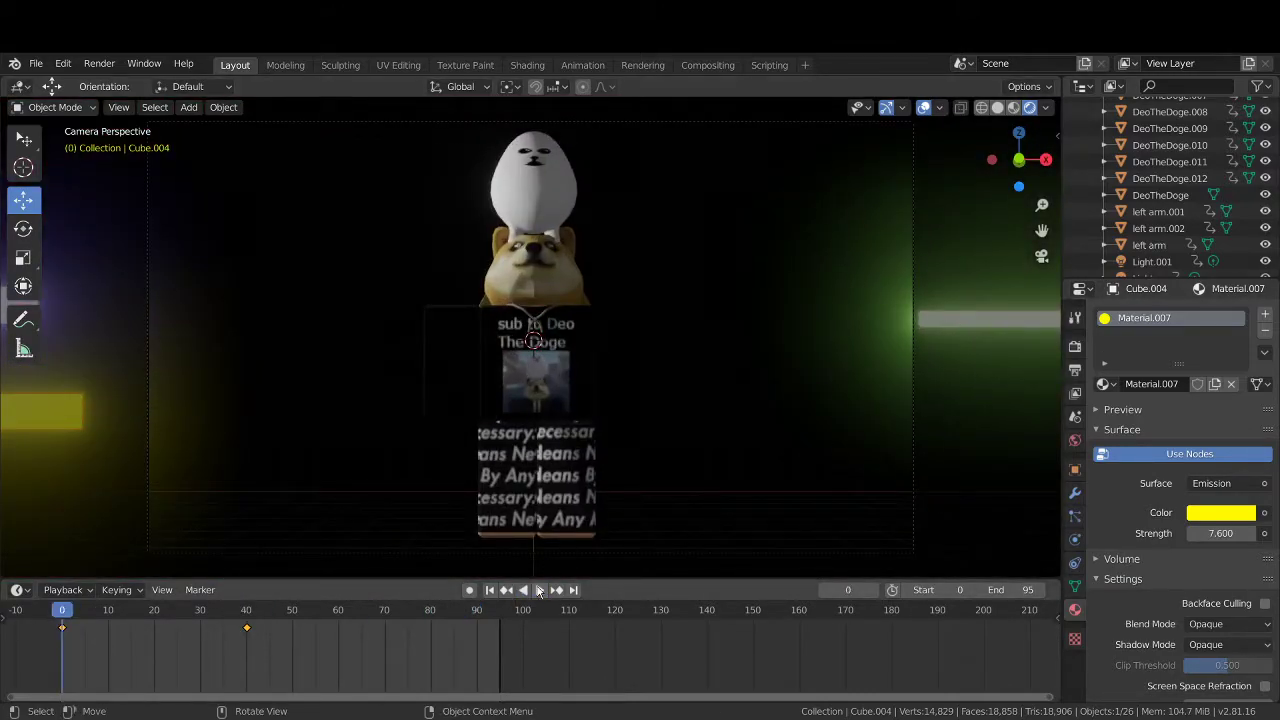
left_click(538, 590)
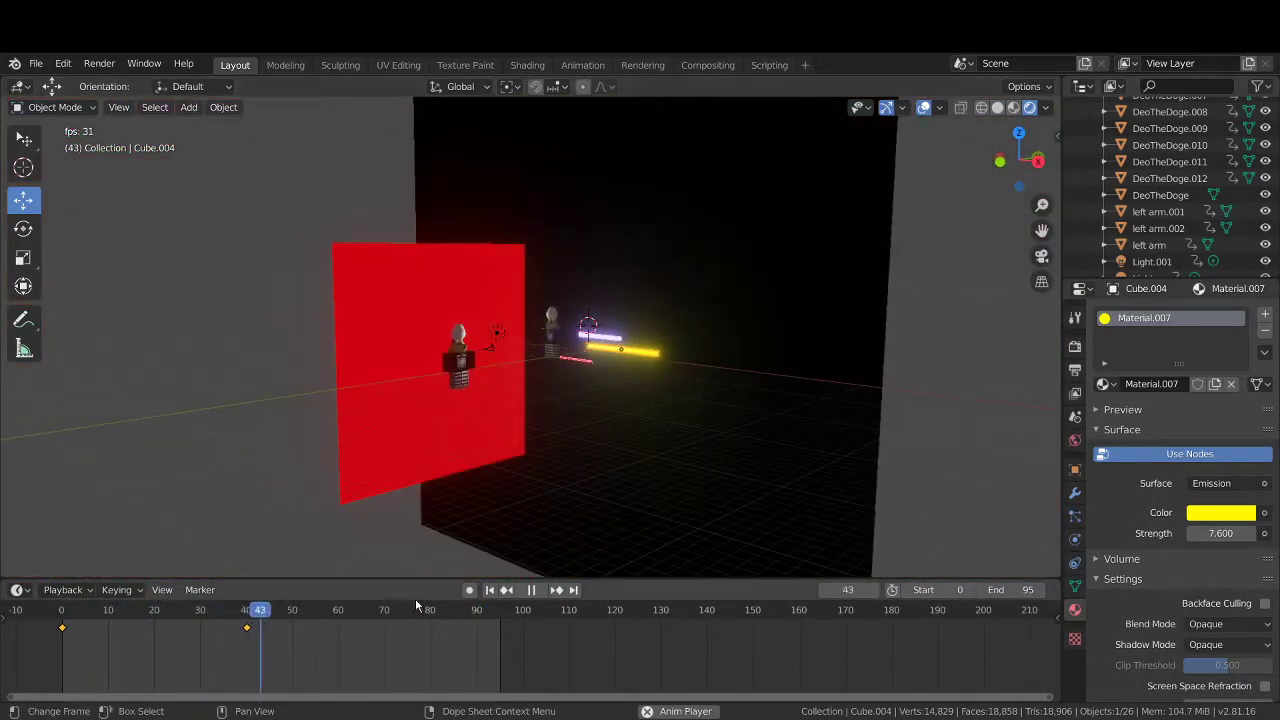
left_click(529, 592)
- Examine the doge character in front of the red backdrop up close, from its head to its torso
middle_click_drag(558, 488, 668, 494)
scroll(668, 494, "up", 5)
middle_click_drag(759, 418, 594, 391, "shift")
scroll(695, 366, "up", 5)
middle_click_drag(695, 366, 701, 418)
scroll(684, 367, "up", 2)
scroll(631, 364, "down", 4)
scroll(701, 418, "up", 3)
scroll(718, 420, "up", 3)
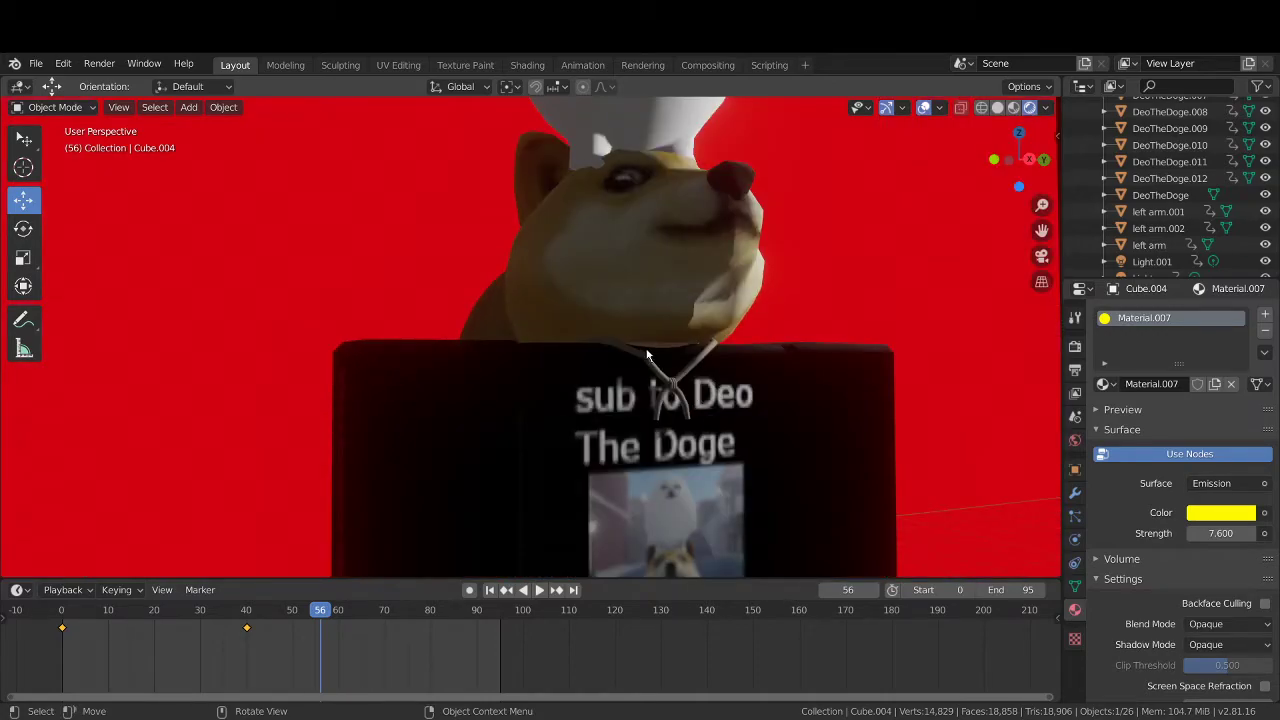
scroll(655, 351, "down", 3)
scroll(679, 390, "up", 4)
middle_click_drag(679, 419, 637, 386)
- Select the character's arm beside the shirt print and try to rotate it
left_click(578, 373)
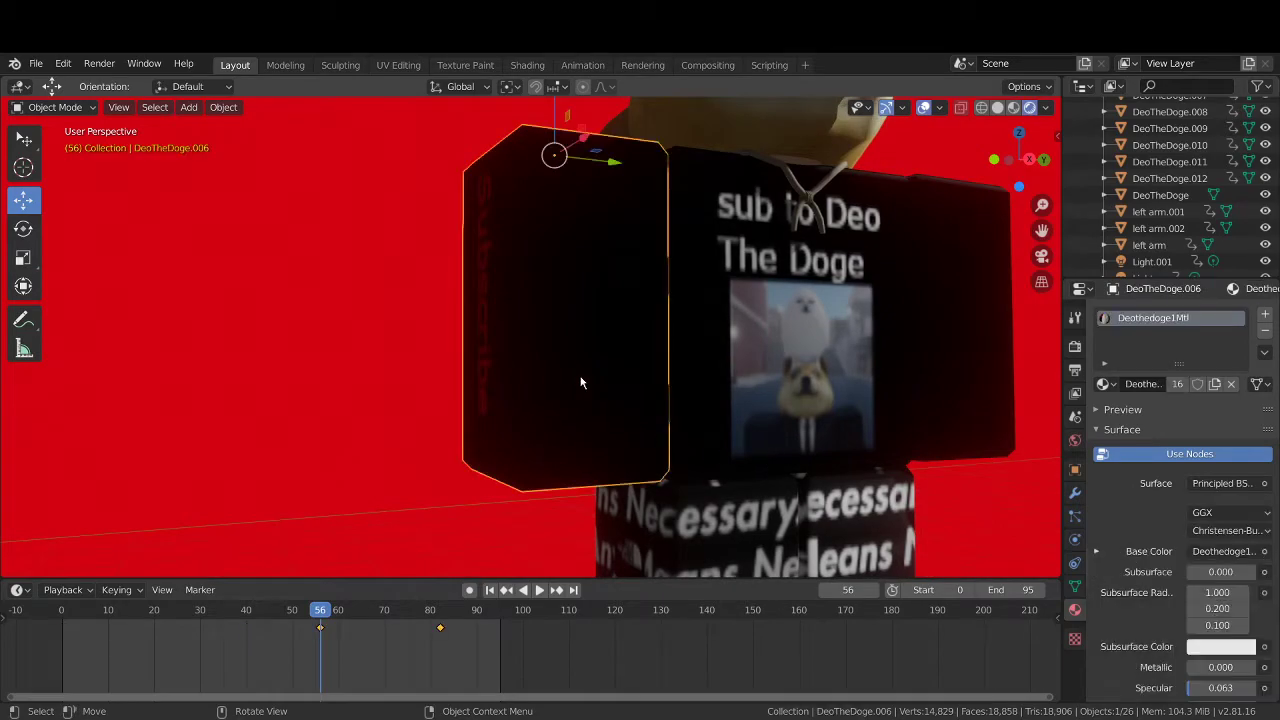
scroll(599, 376, "down", 5)
key("r")
right_click(660, 414)
- Inspect the character's shirt print and face up close, as well as its place among the backdrop and neon bars
mouse_move(770, 466)
middle_mouse_down()
mouse_move(699, 453)
mouse_move(757, 456)
middle_mouse_up()
scroll(647, 446, "up", 5)
scroll(646, 438, "up", 6)
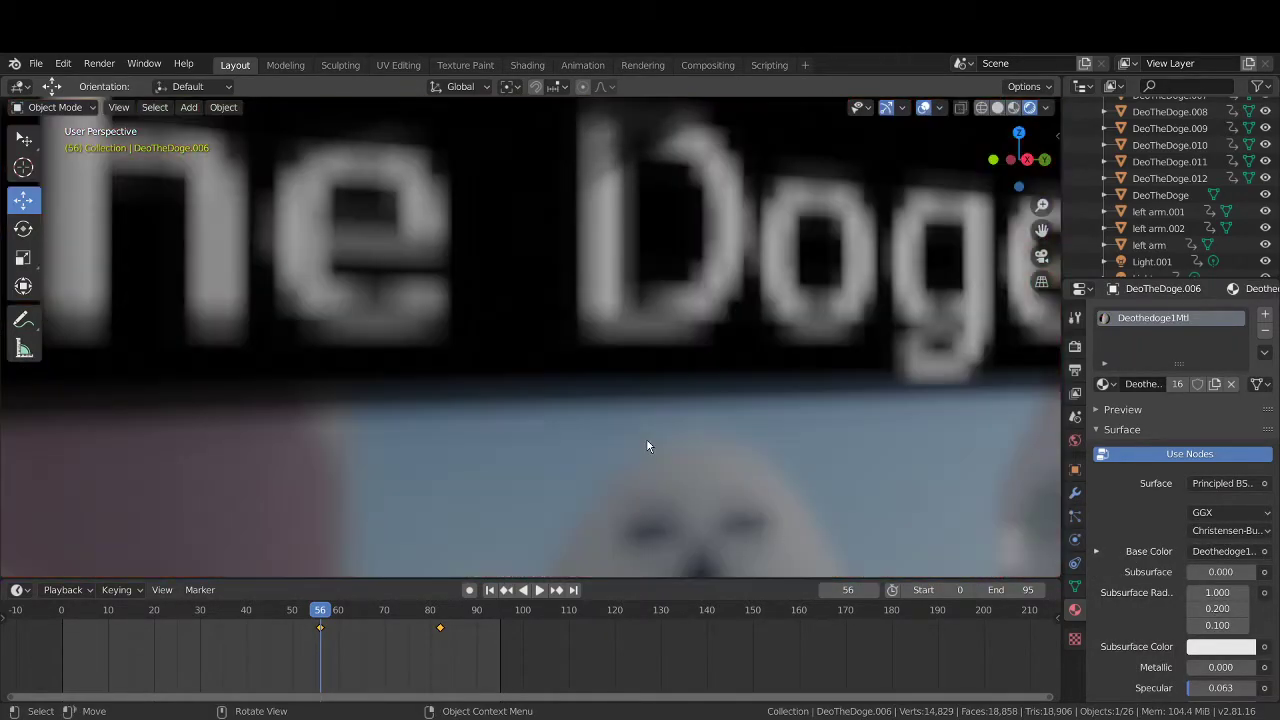
scroll(646, 438, "down", 9)
scroll(646, 438, "up", 2)
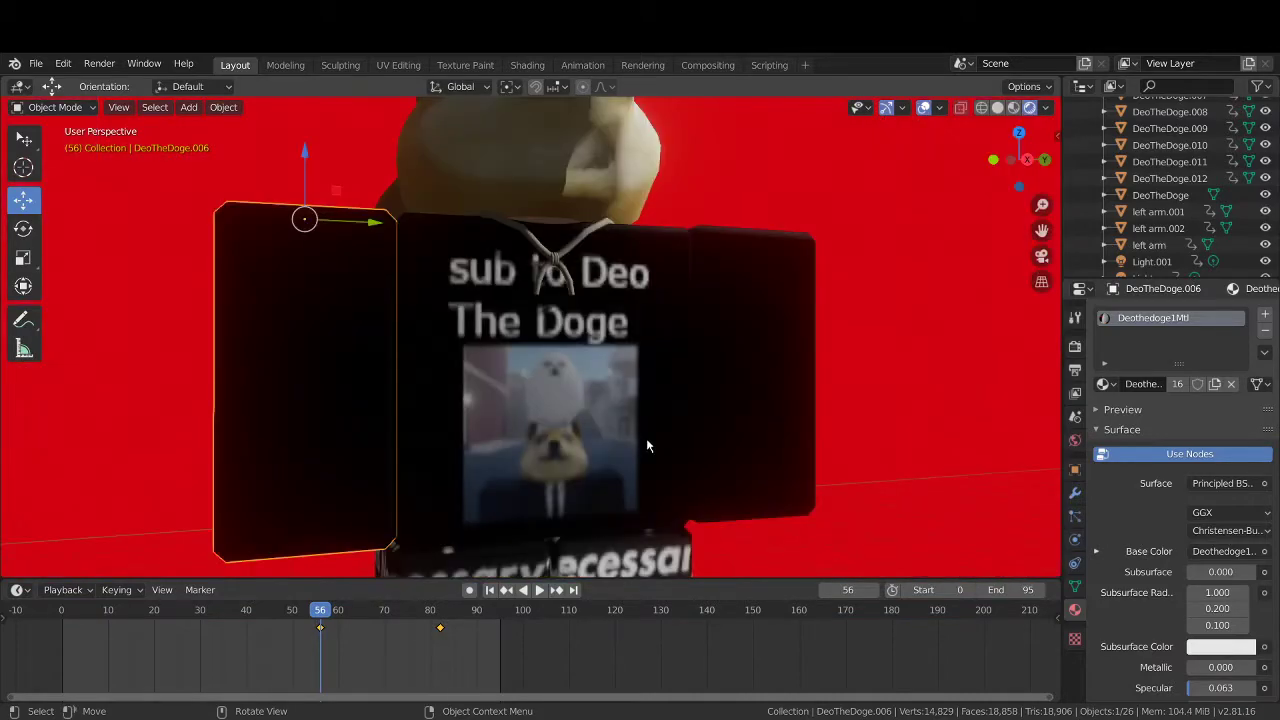
scroll(645, 452, "down", 8)
mouse_move(645, 452)
middle_mouse_down()
mouse_move(777, 491)
mouse_move(755, 452)
mouse_move(666, 477)
mouse_move(584, 464)
mouse_move(701, 454)
mouse_move(609, 455)
mouse_move(632, 480)
mouse_move(635, 462)
middle_mouse_up()
scroll(588, 460, "up", 3)
scroll(702, 458, "up", 4)
scroll(633, 455, "up", 2)
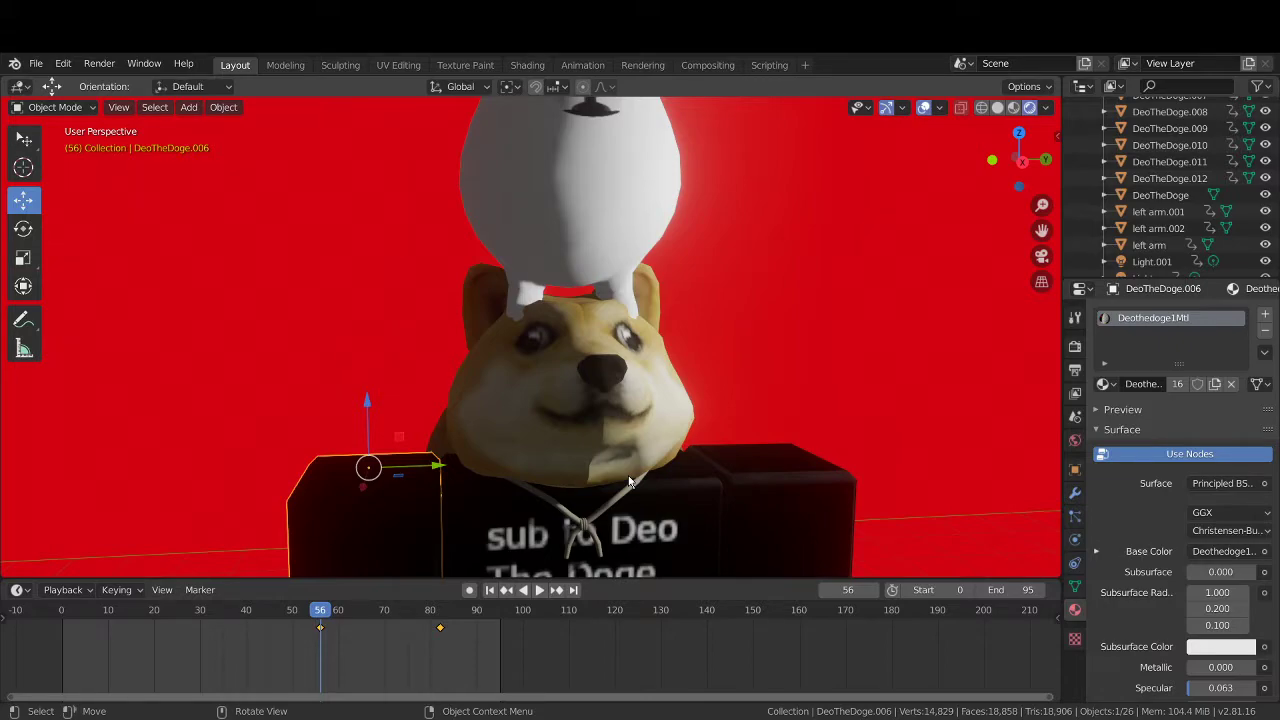
scroll(618, 400, "down", 11)
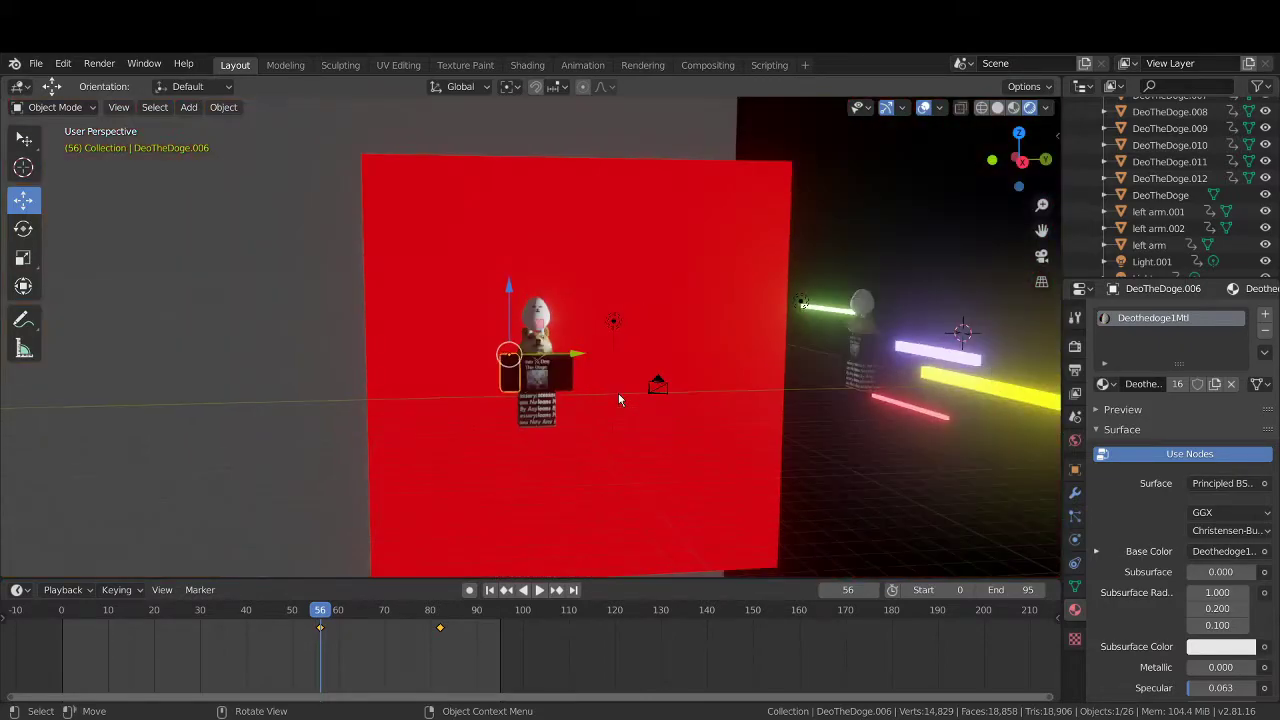
- Change the surface of the character's shared material to Emission with a strength of 46.6
scroll(618, 398, "up", 5)
left_click(1225, 483)
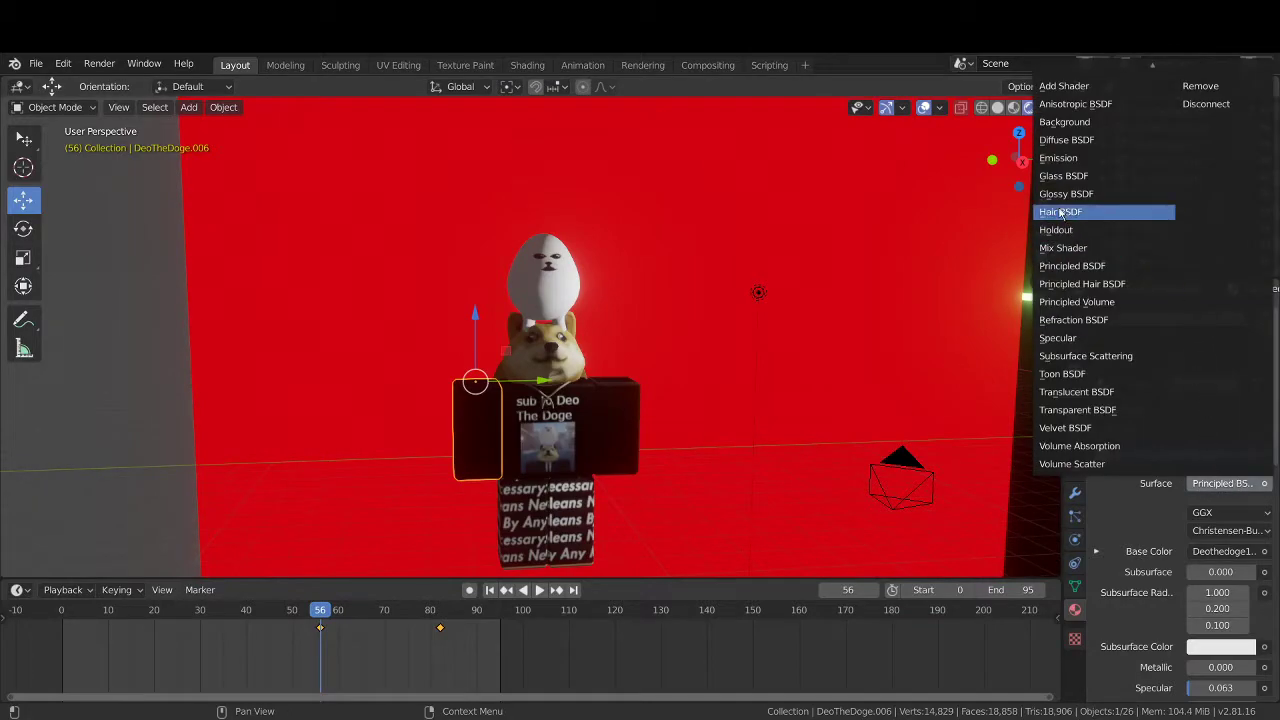
left_click(1057, 159)
middle_click_drag(876, 368, 852, 368)
left_click_drag(1220, 533, 1278, 533)
mouse_move(784, 482)
middle_mouse_down()
mouse_move(804, 463)
mouse_move(797, 471)
middle_mouse_up()
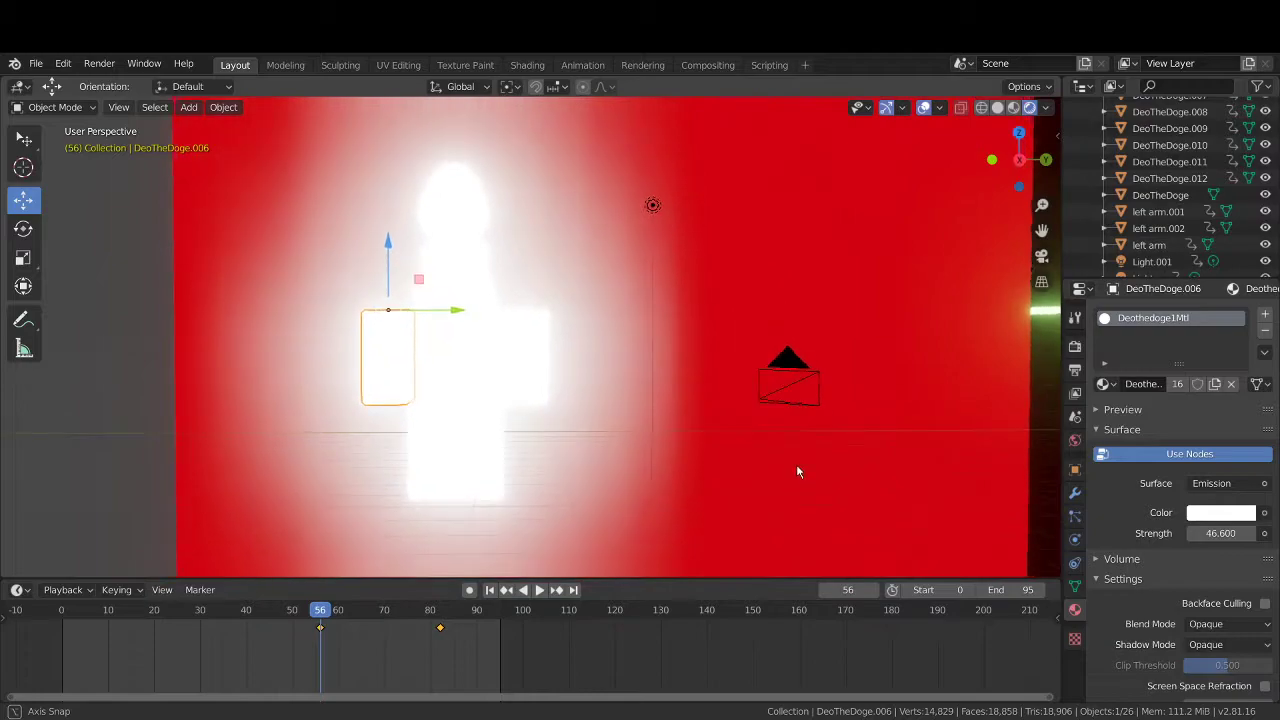